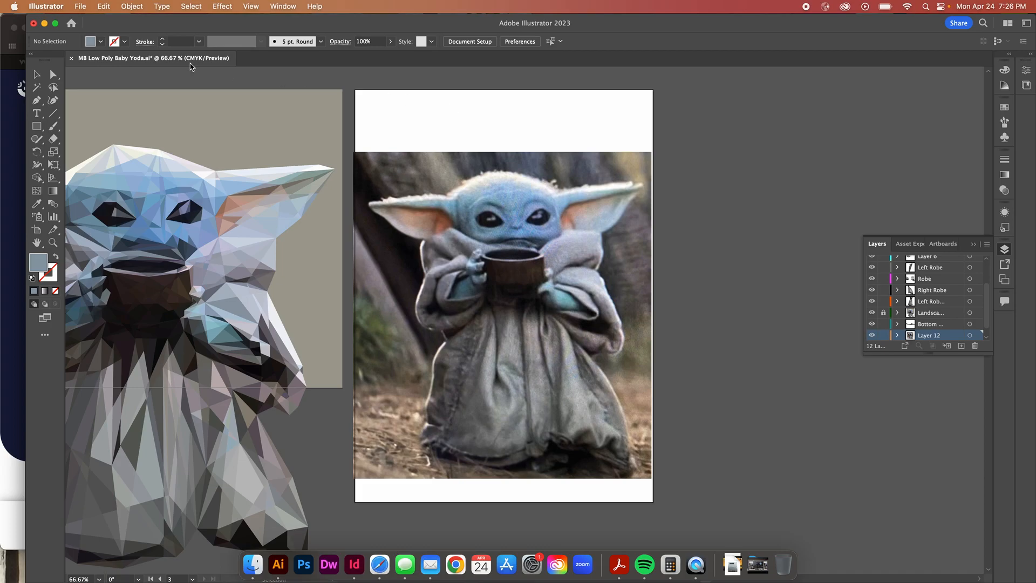
Set the grid subdivisions to 16 in the Guides & Grid preferences
click(49, 7)
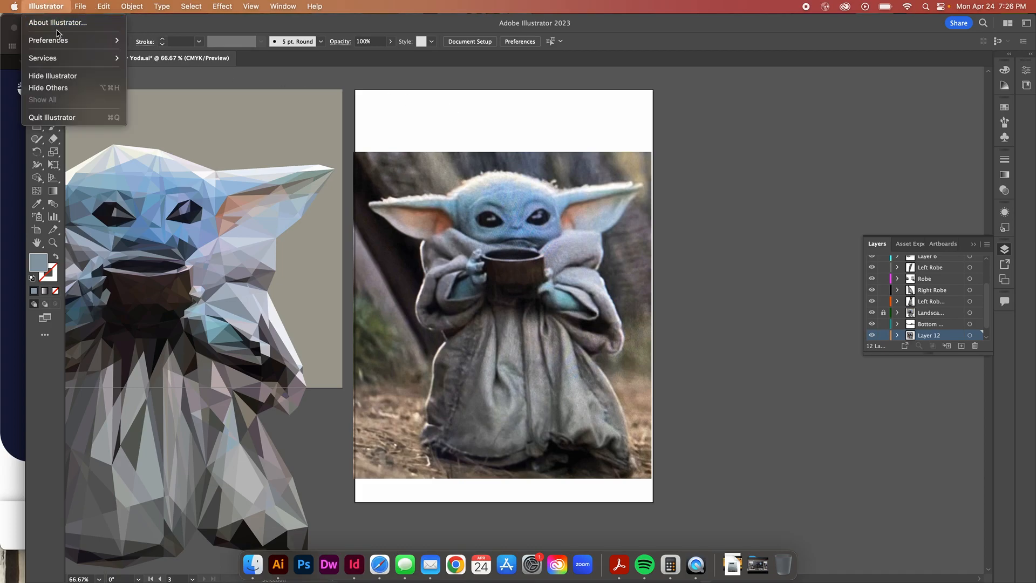
mouse_move(58, 44)
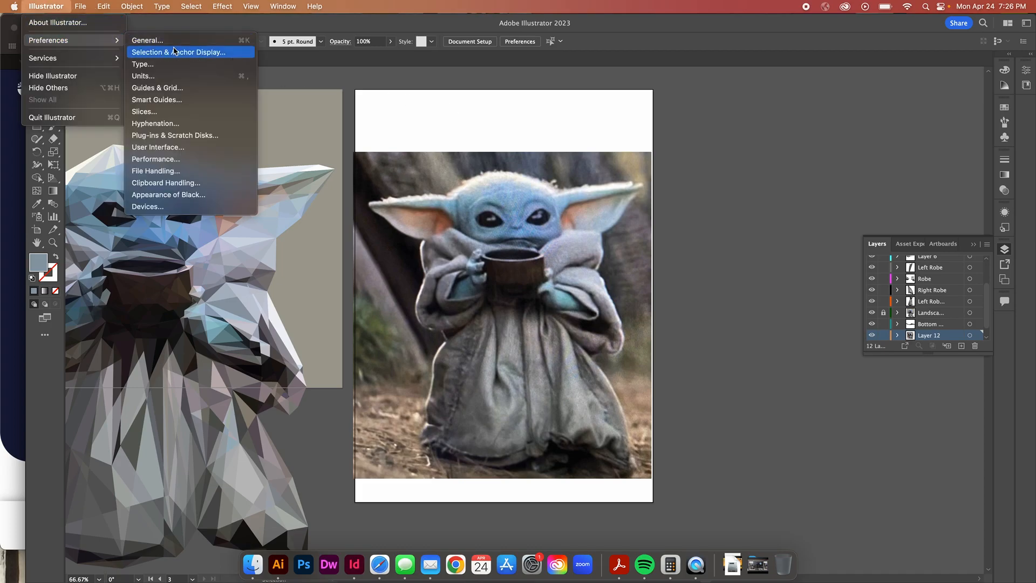
click(171, 90)
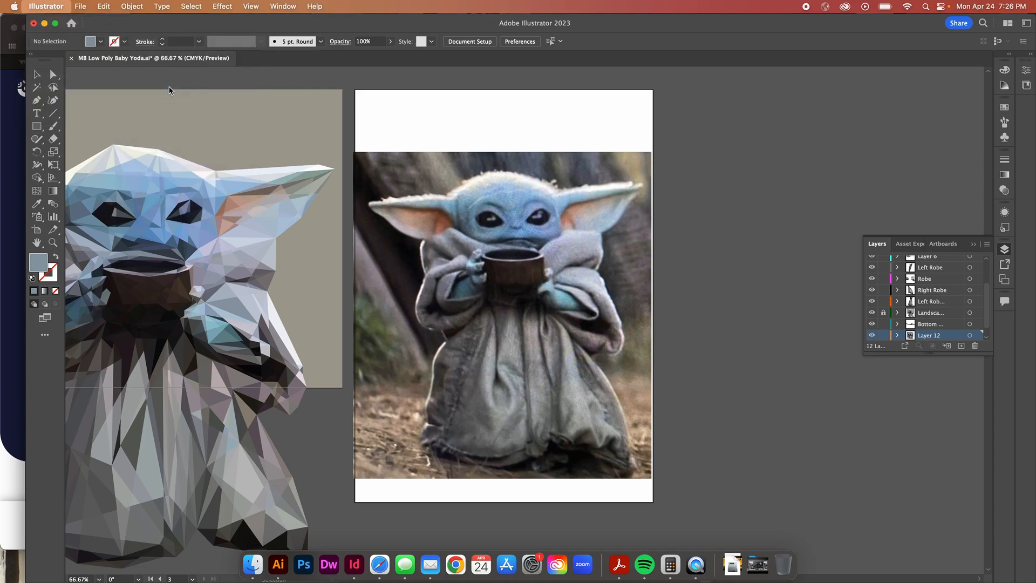
drag(471, 118, 375, 85)
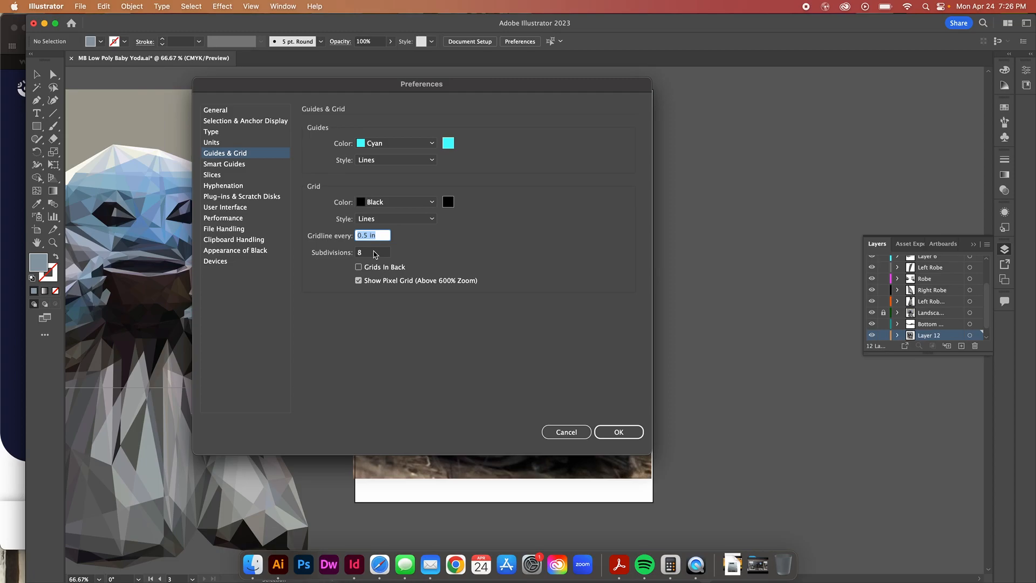
key(Tab)
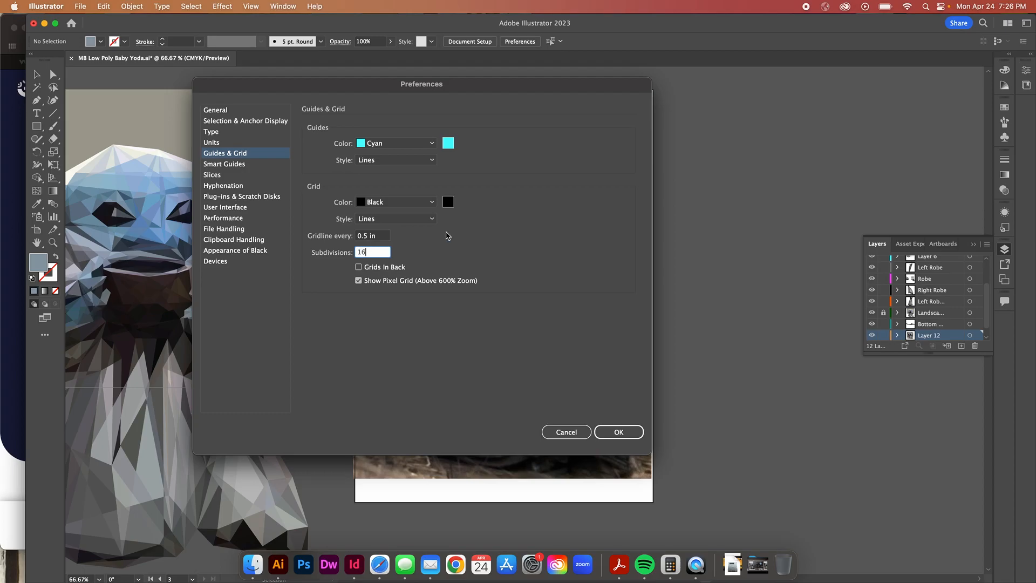
click(620, 433)
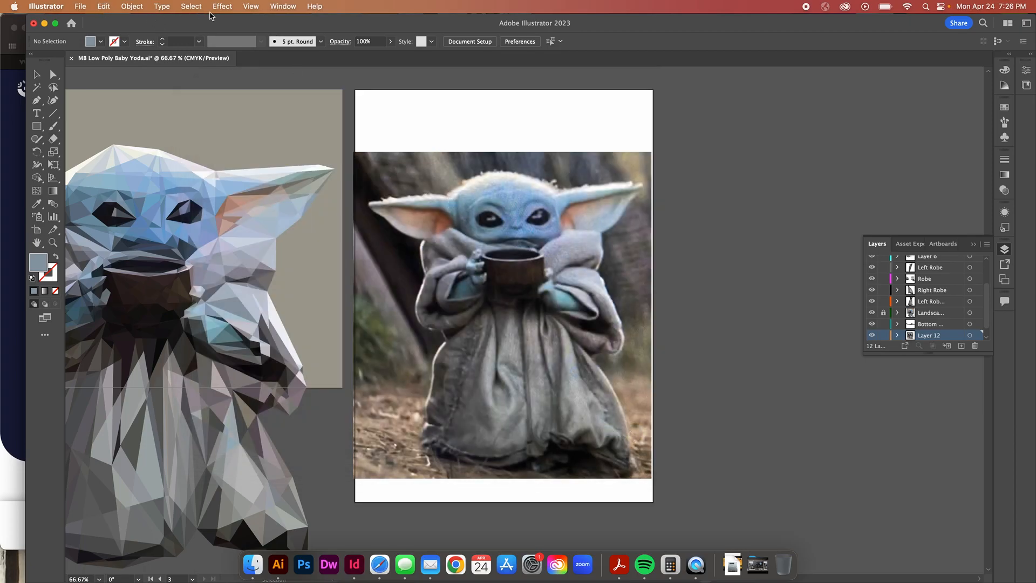
Show the document grid over the artboards, toggling it off and on once
click(251, 7)
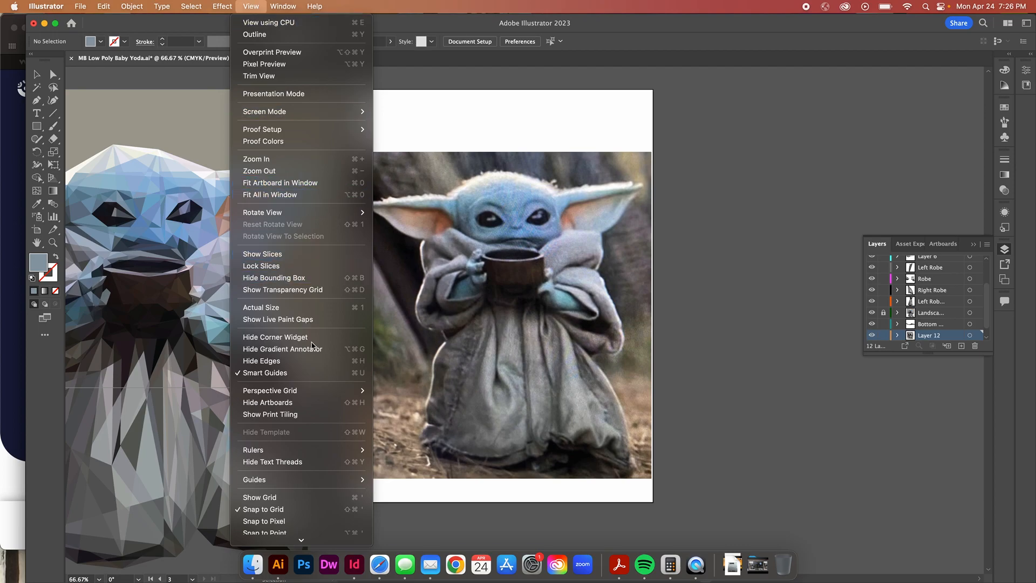
click(309, 501)
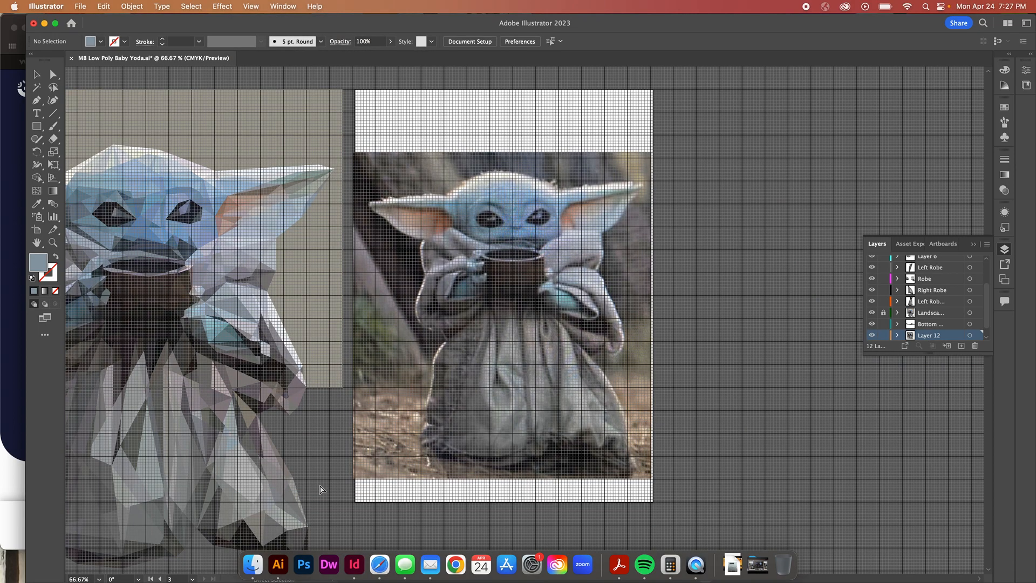
key(super+apostrophe)
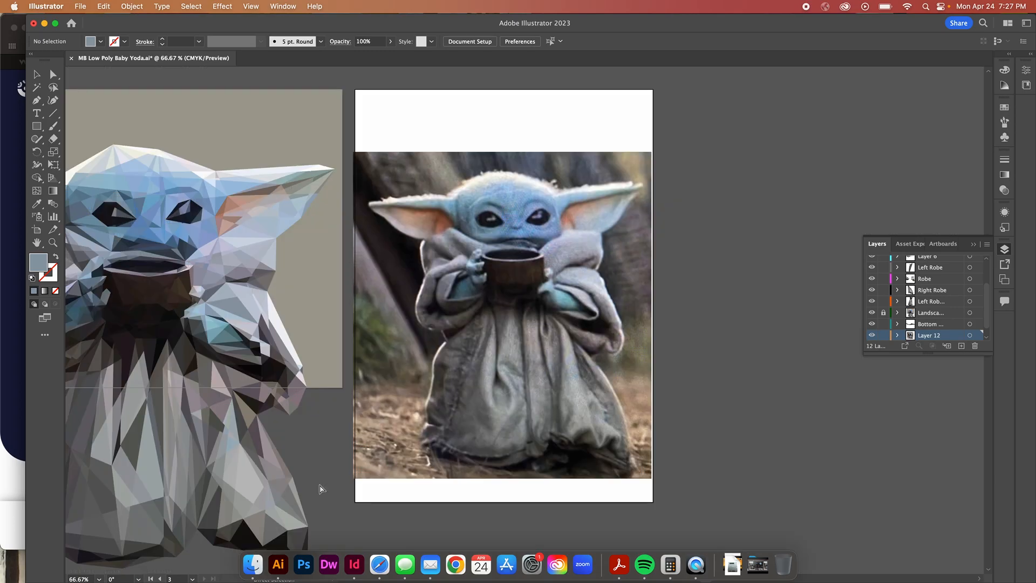
key(super+apostrophe)
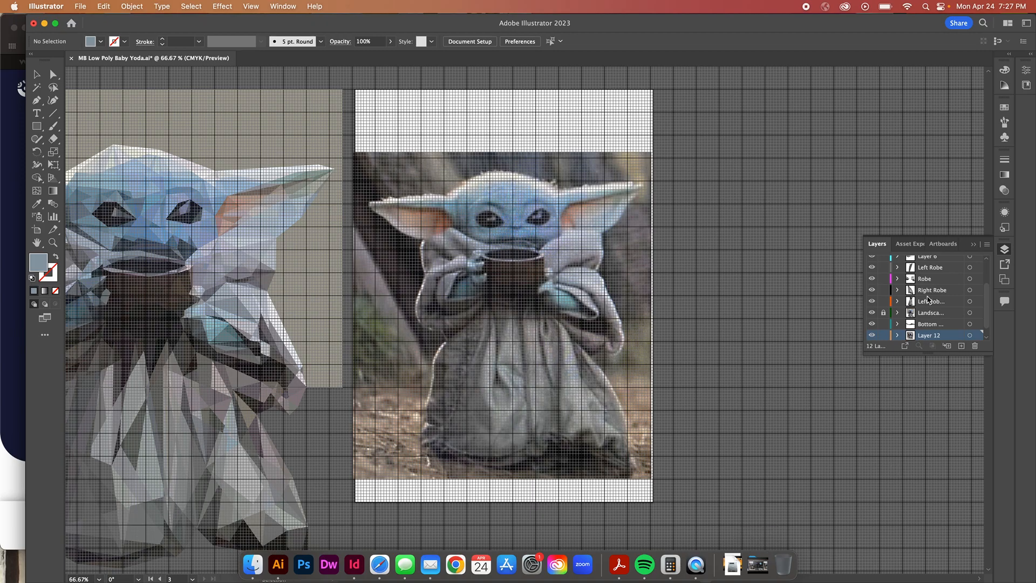
Add a new layer and place it at the top level of the layer stack, above the Hands layer
scroll(928, 300, up, 2)
scroll(502, 270, left, 5)
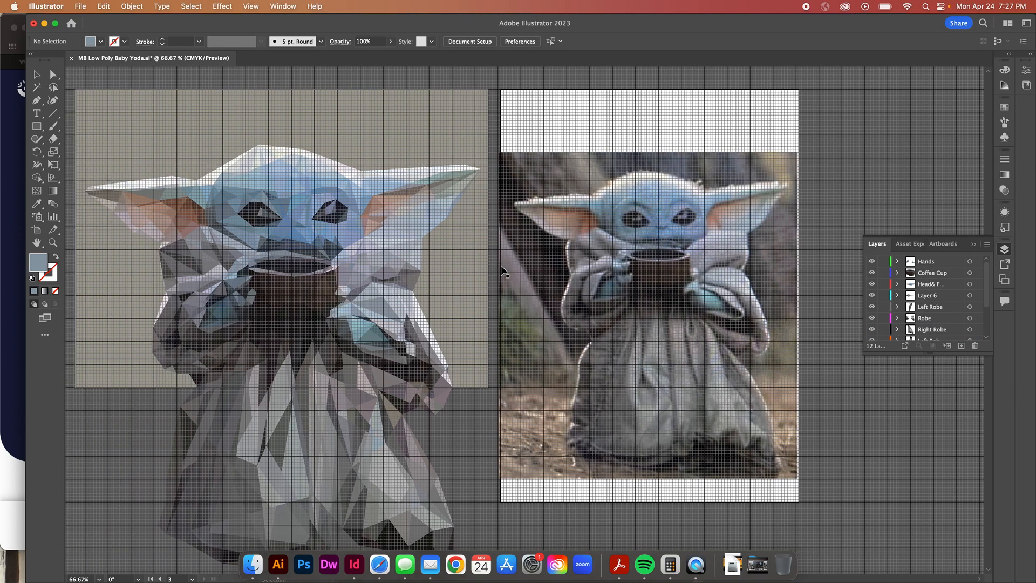
scroll(502, 270, left, 4)
scroll(502, 270, right, 5)
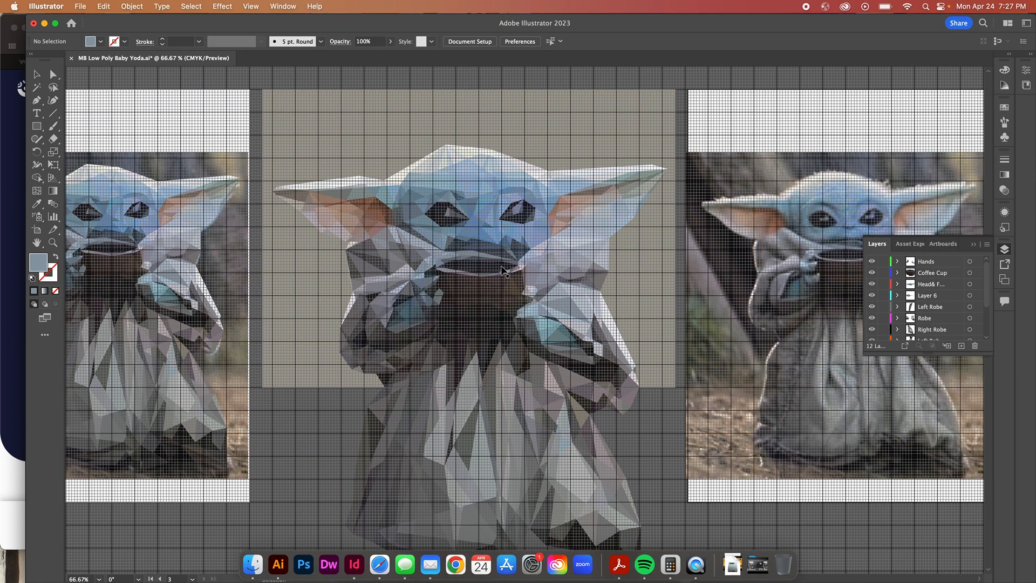
scroll(502, 269, right, 5)
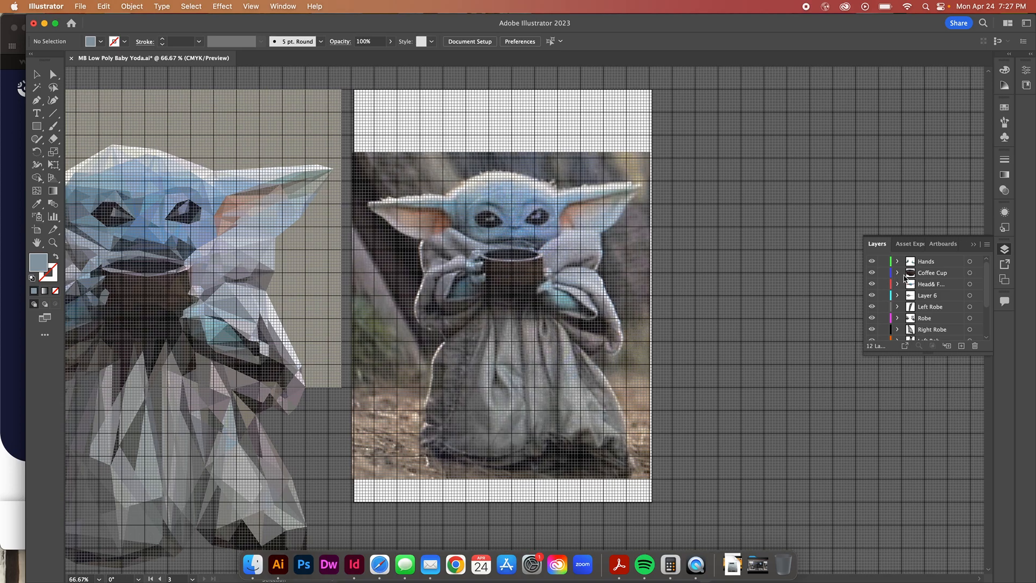
click(949, 265)
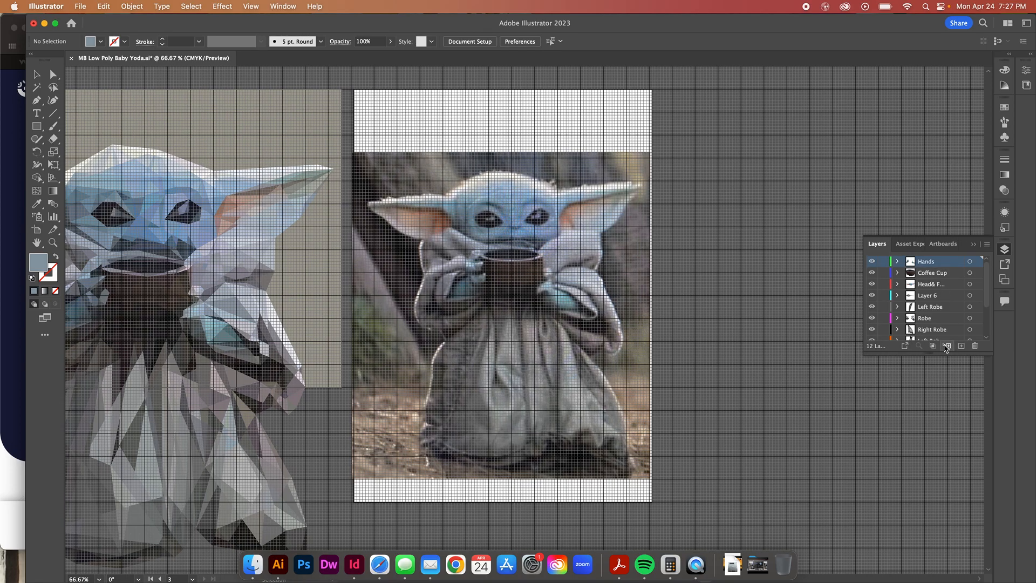
click(948, 346)
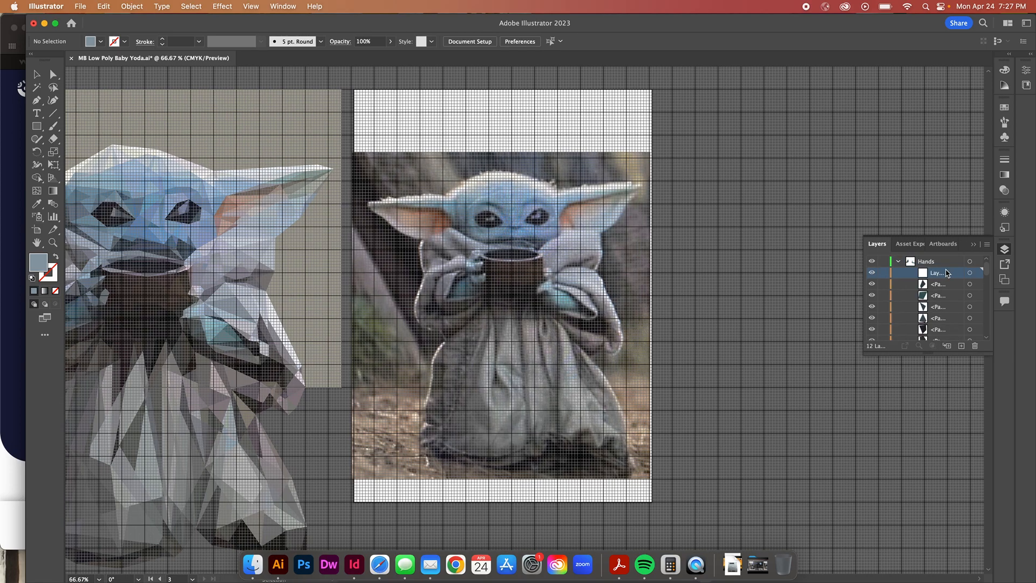
drag(938, 273, 934, 261)
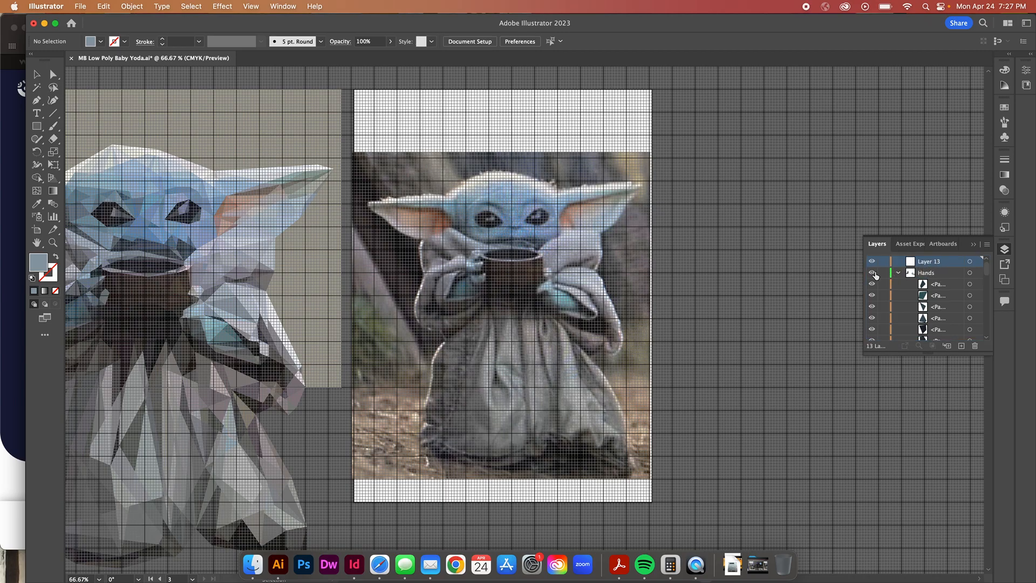
Hide all the layers below the new one except Layer 12, which holds the Baby Yoda reference photo
drag(872, 273, 879, 334)
scroll(879, 312, down, 5)
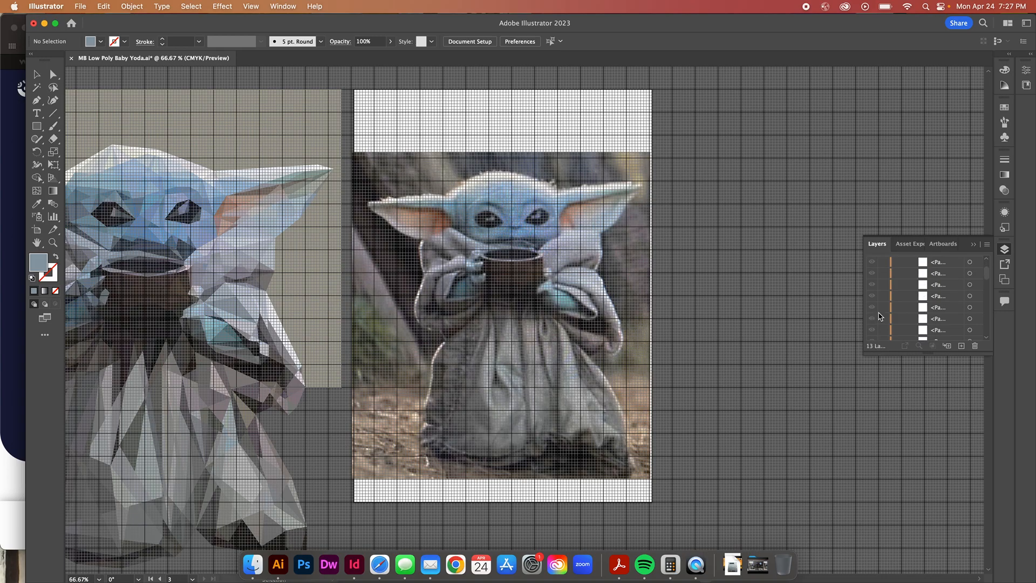
scroll(939, 270, up, 5)
click(899, 273)
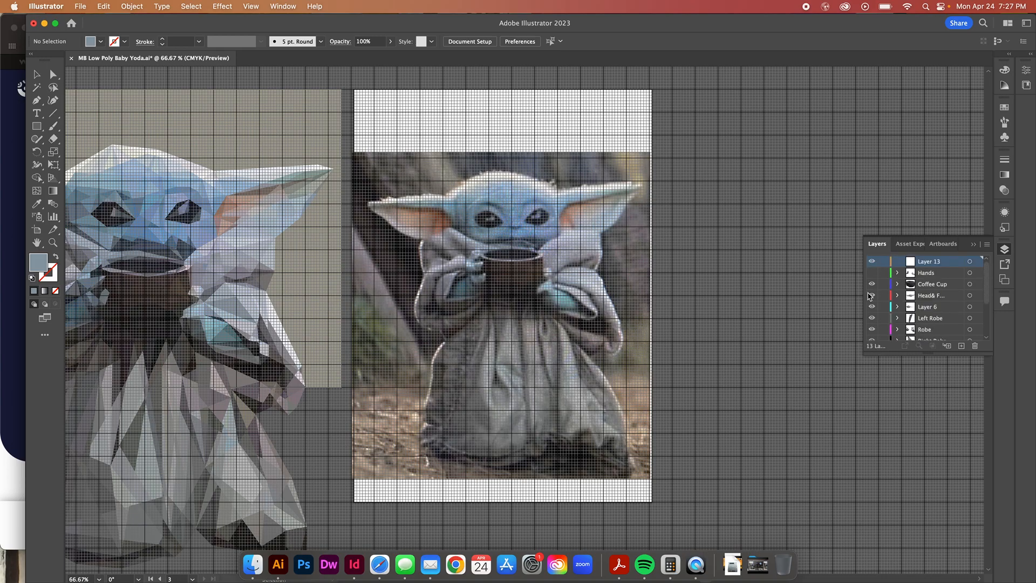
mouse_move(872, 285)
mouse_down()
mouse_move(873, 355)
mouse_move(876, 303)
mouse_up()
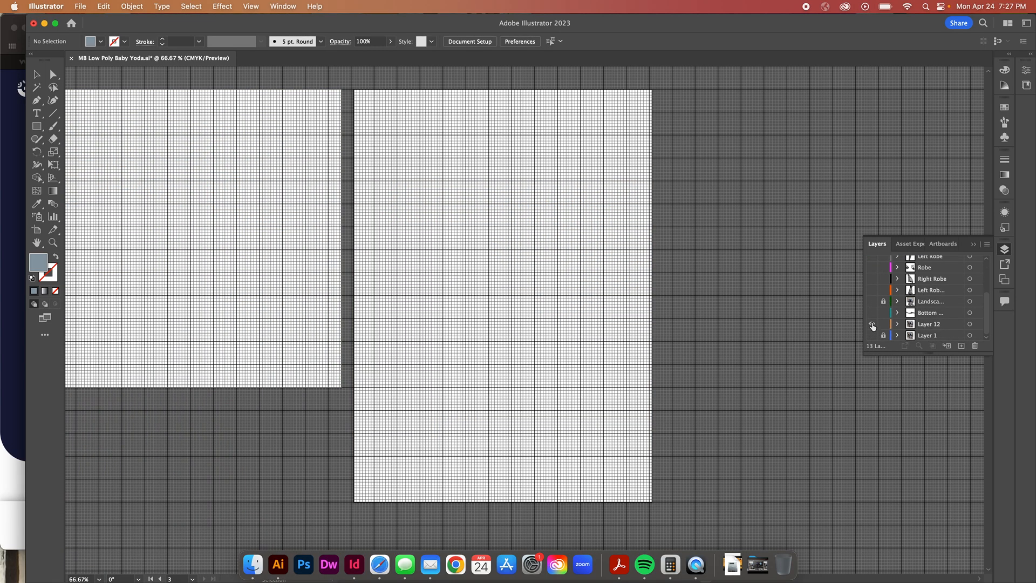
click(872, 324)
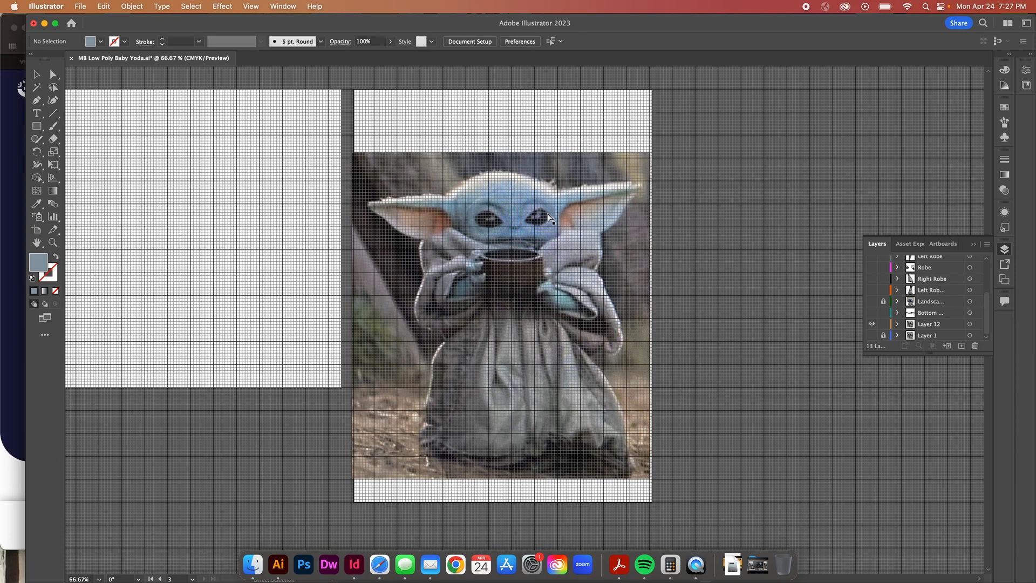
Change the grid subdivisions to 12 in the Guides & Grid preferences
key(super+equal)
key(super+equal)
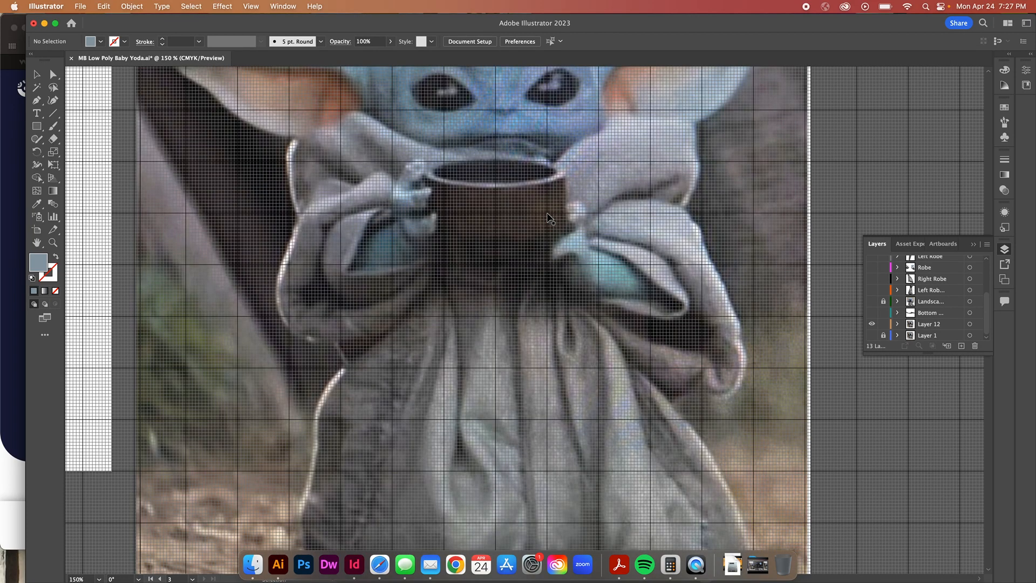
scroll(549, 218, up, 5)
scroll(549, 218, up, 2)
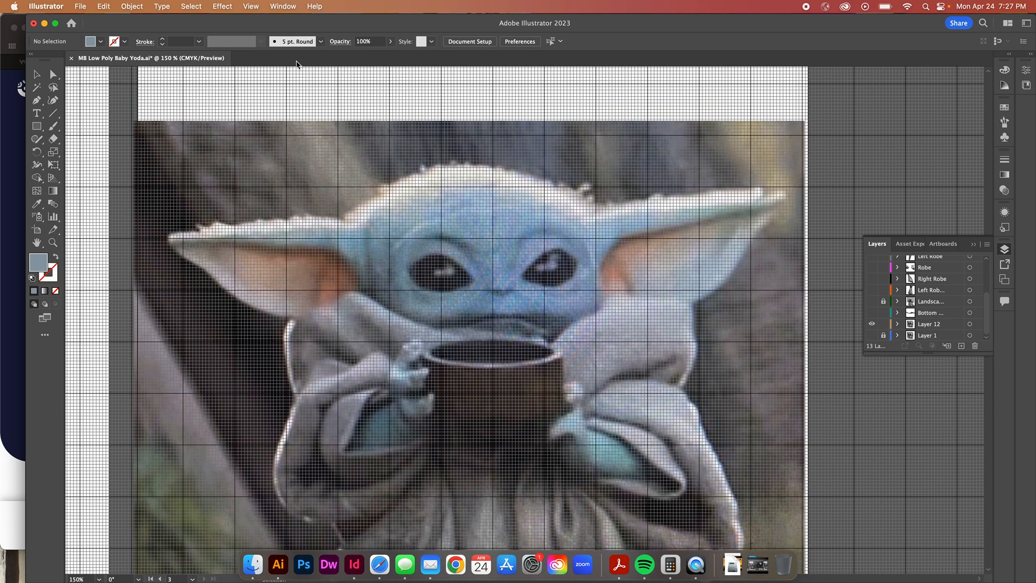
click(43, 6)
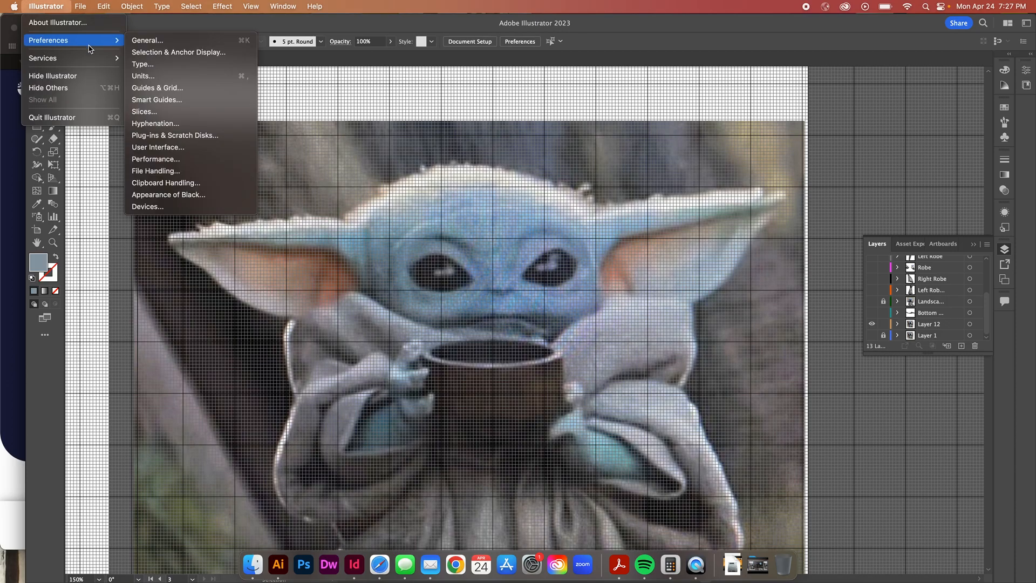
mouse_move(116, 43)
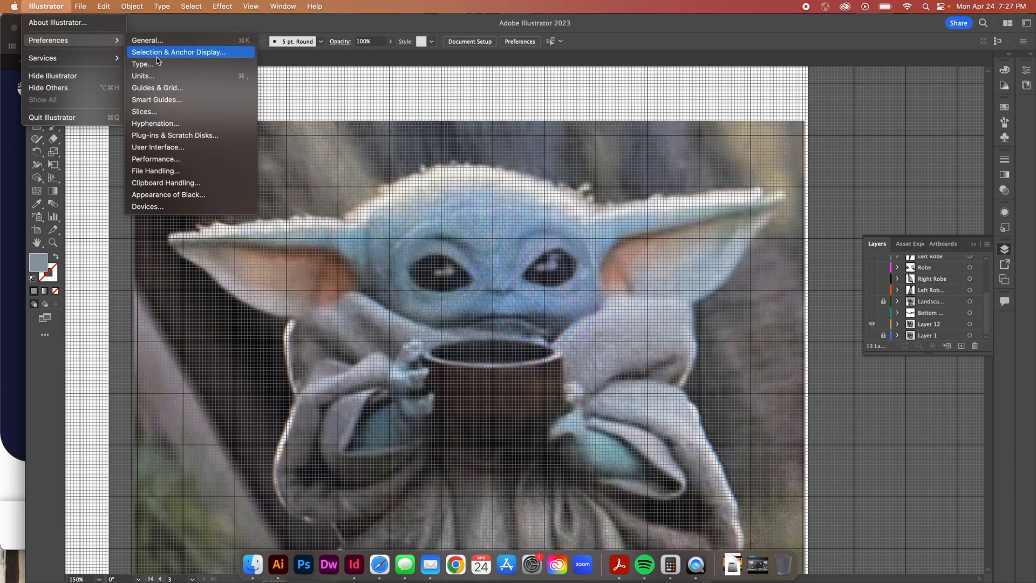
click(153, 89)
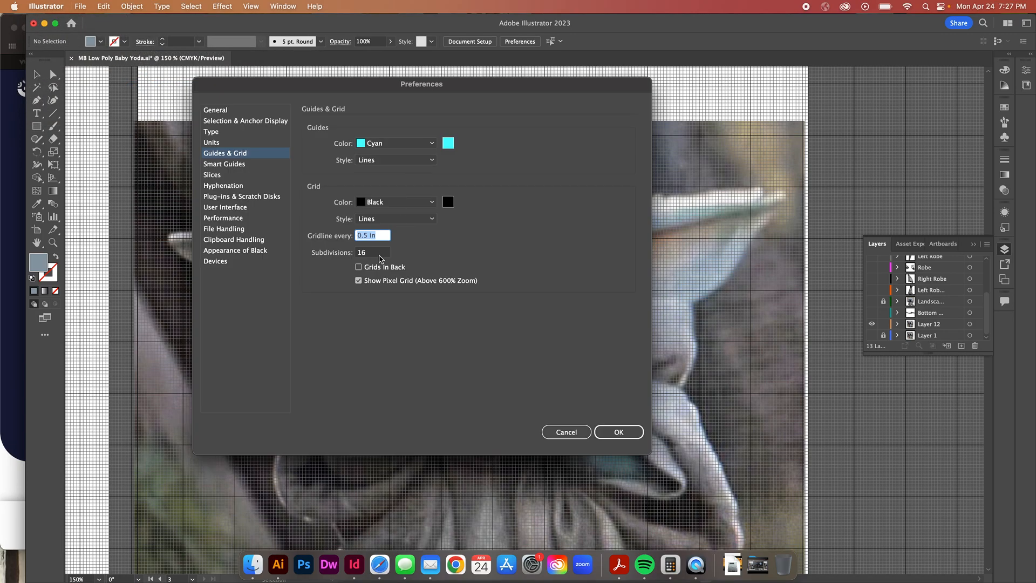
click(377, 255)
drag(373, 253, 338, 249)
text(12)
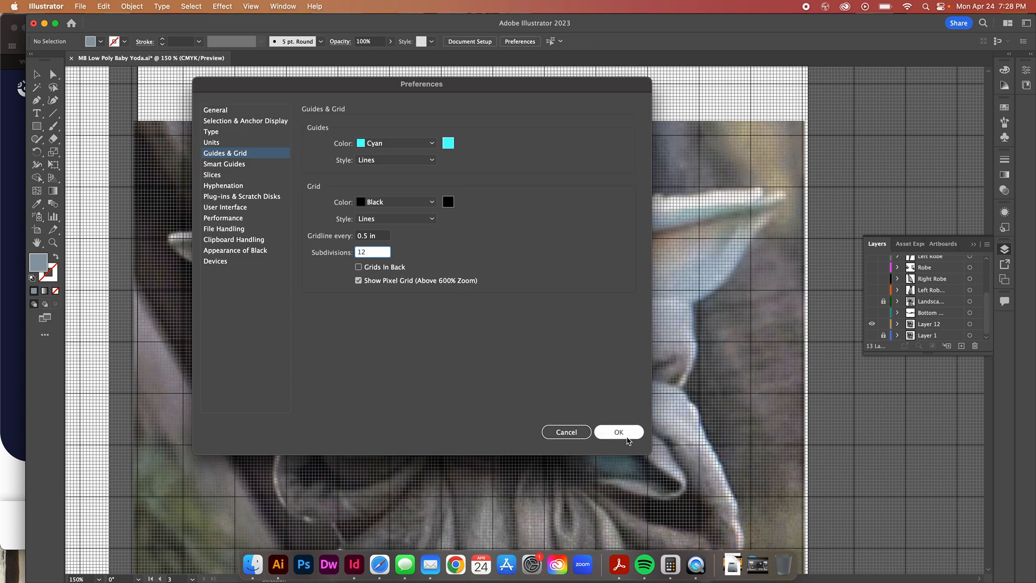
click(619, 432)
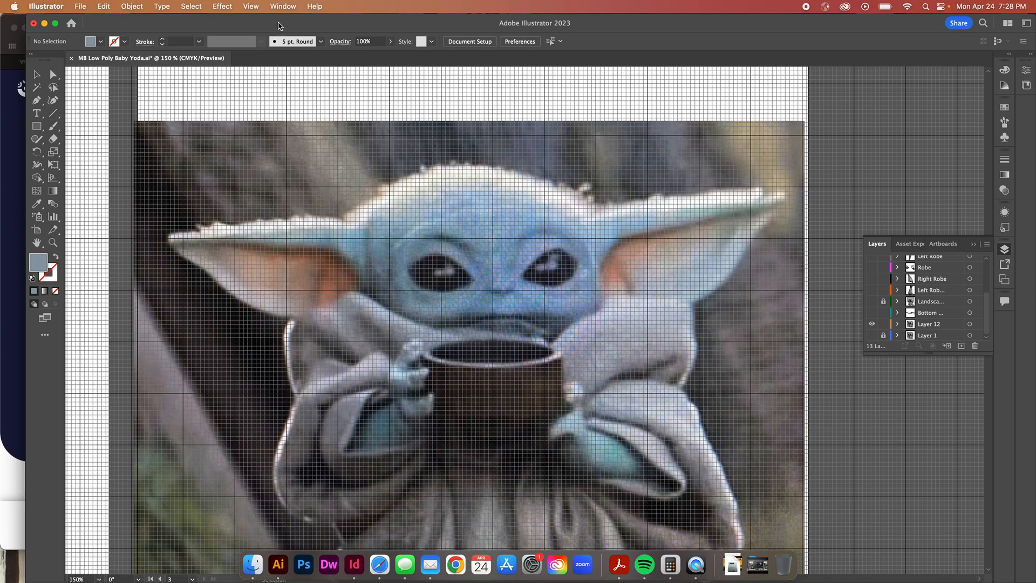
Turn Snap to Grid off and back on
click(254, 8)
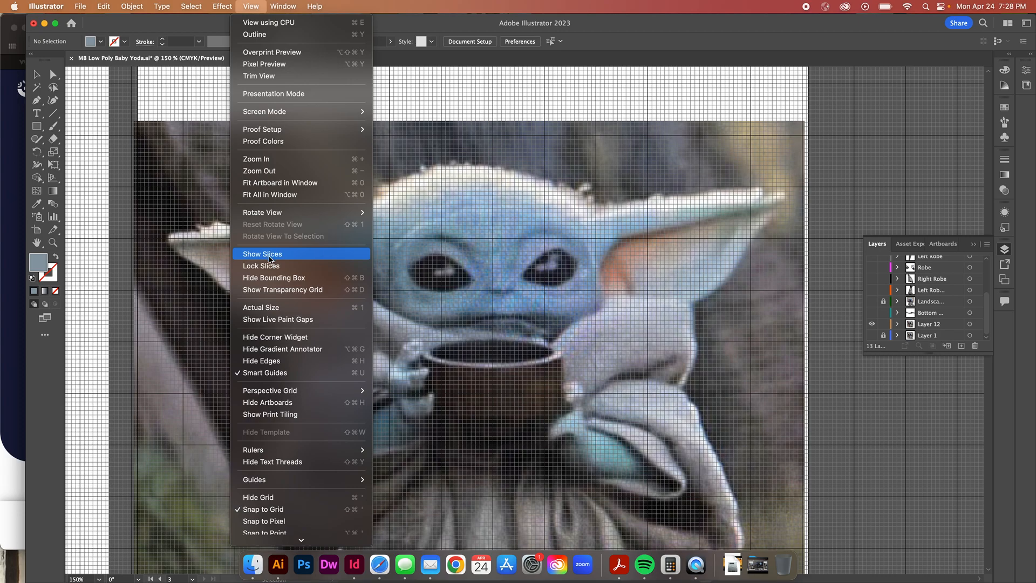
scroll(269, 264, down, 2)
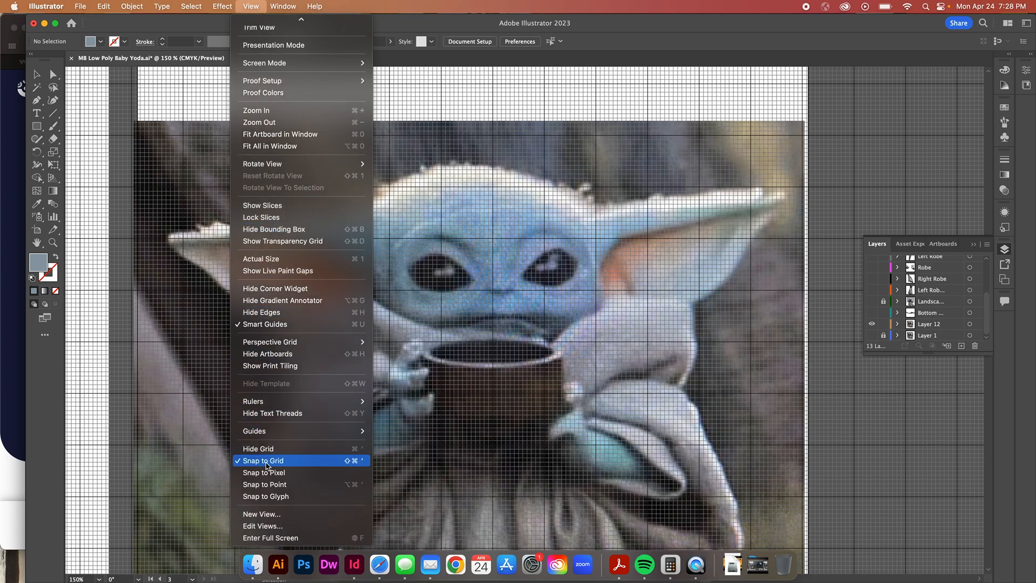
click(266, 462)
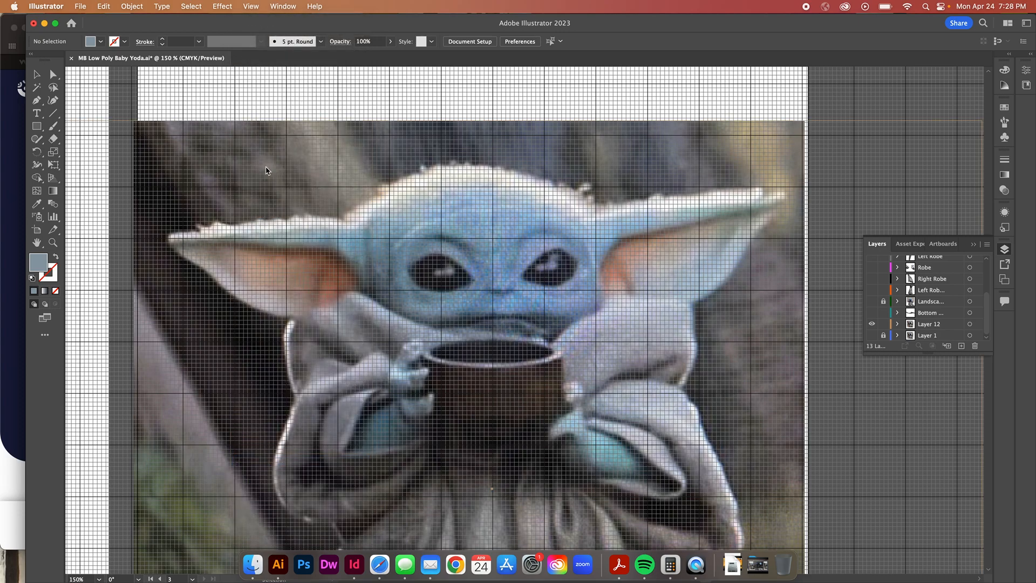
click(254, 8)
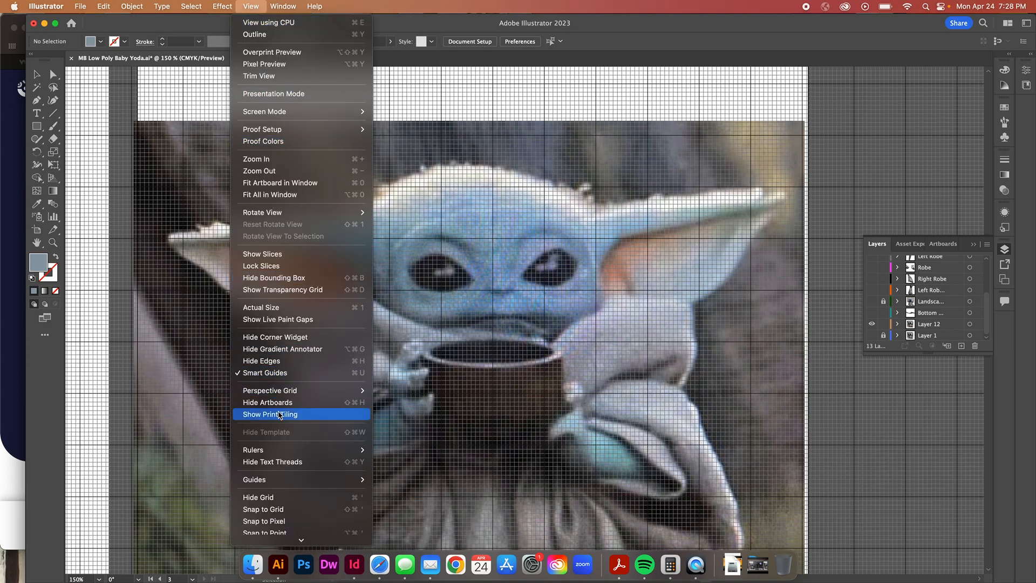
scroll(289, 440, down, 2)
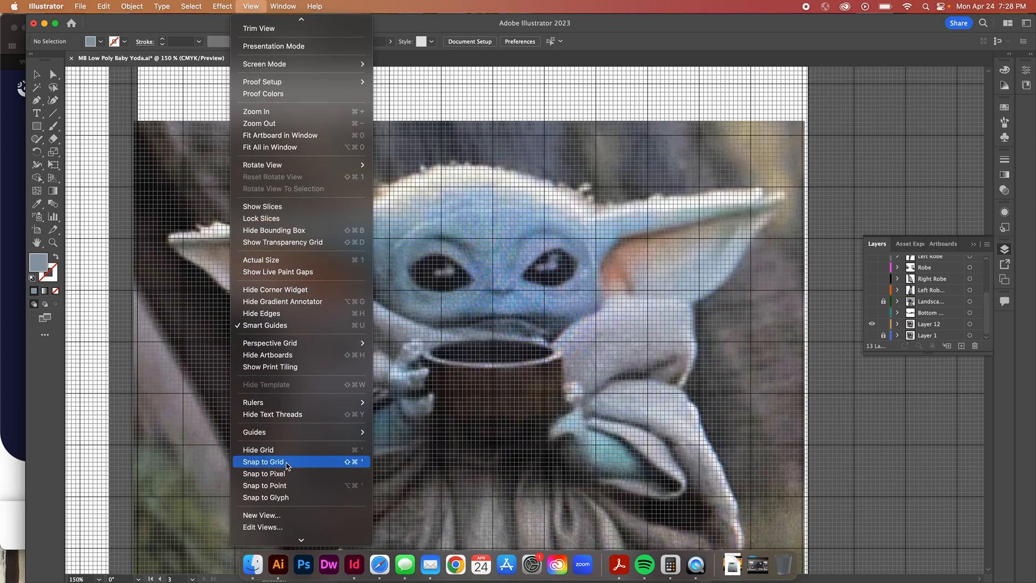
click(265, 462)
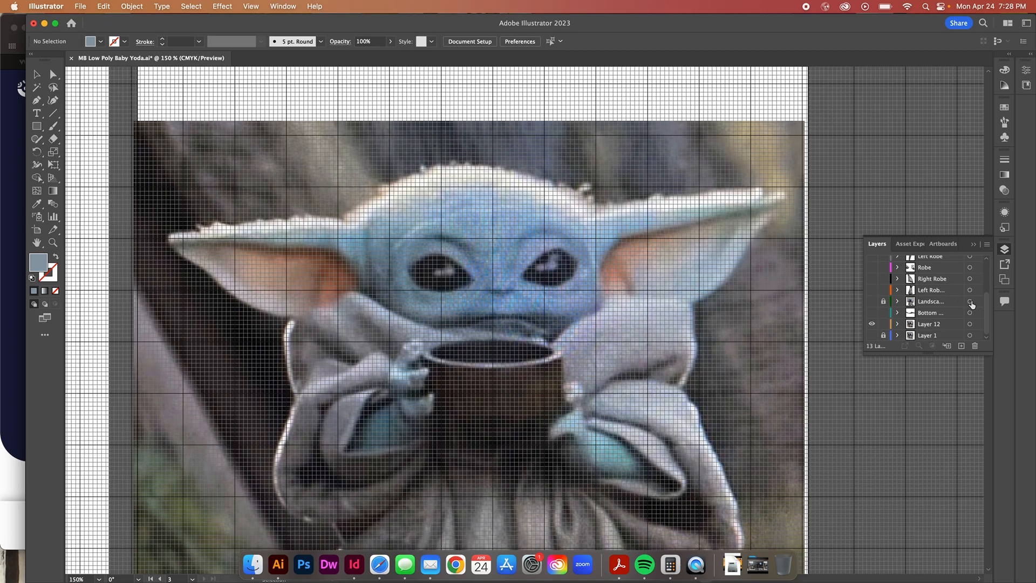
Rename the new empty layer at the top of the stack as New Baby Yoda
scroll(960, 305, up, 4)
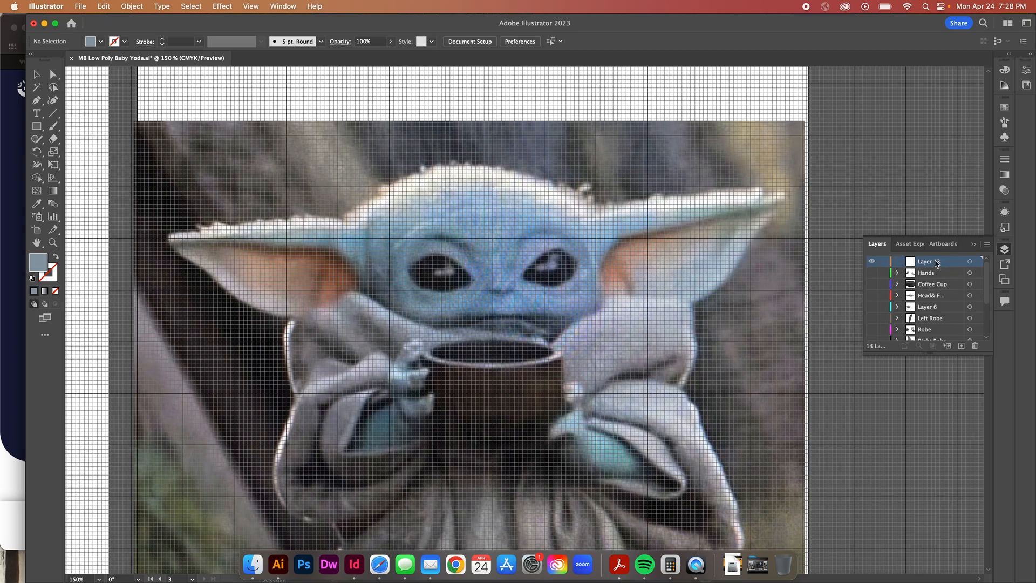
double_click(934, 265)
text(New Baby Yoda)
key(Return)
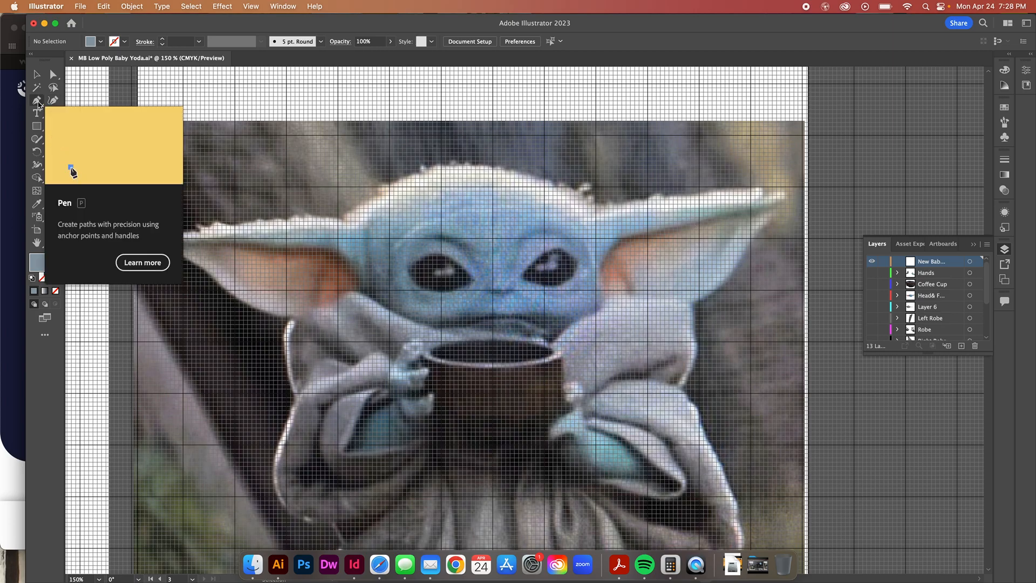
Float the toolbar beside the Layers panel and start a Pen path where the left ear's upper edge meets the head
drag(49, 58, 845, 115)
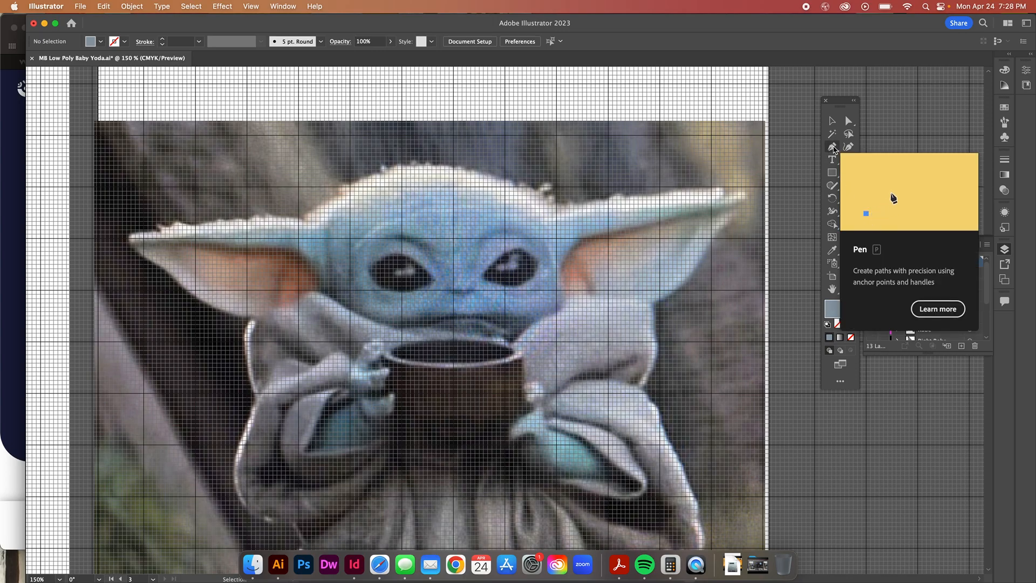
click(833, 147)
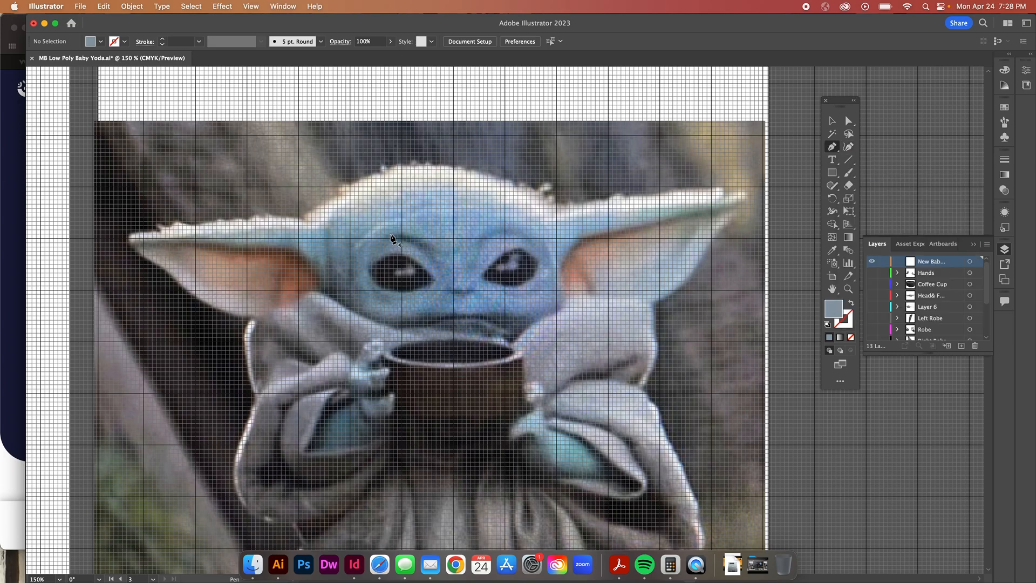
key(super+equal)
key(super+equal)
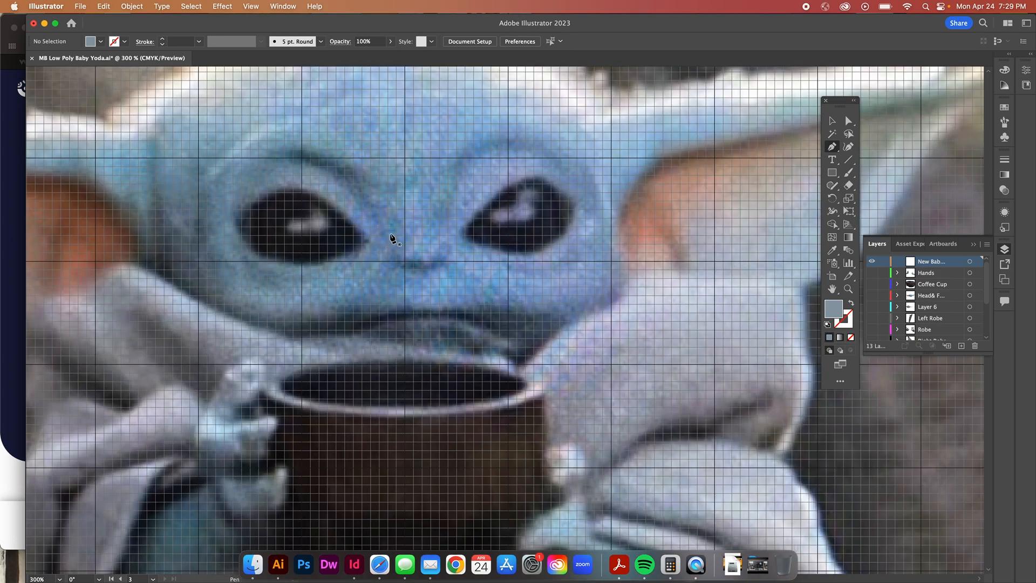
scroll(92, 157, up, 3)
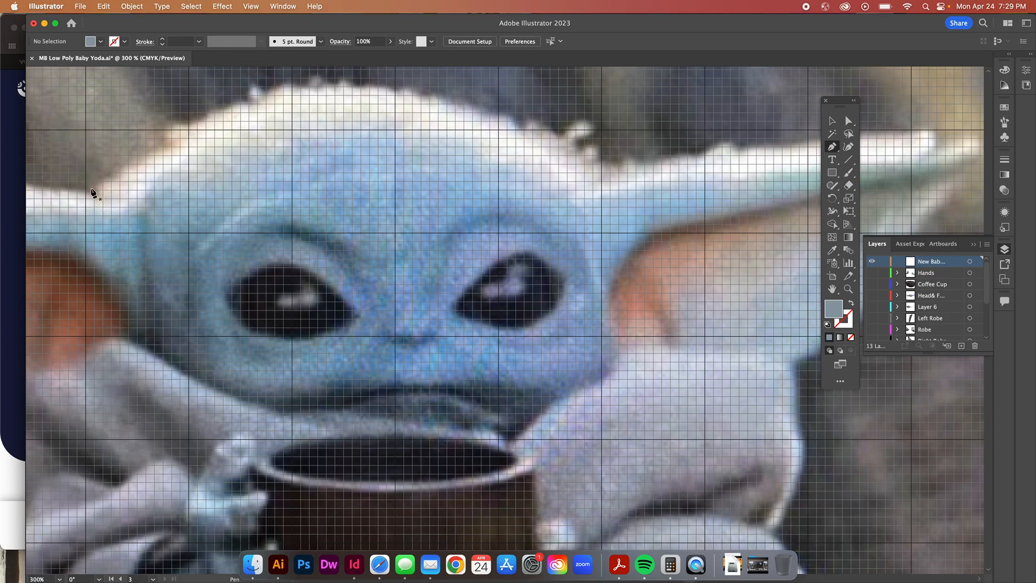
click(98, 194)
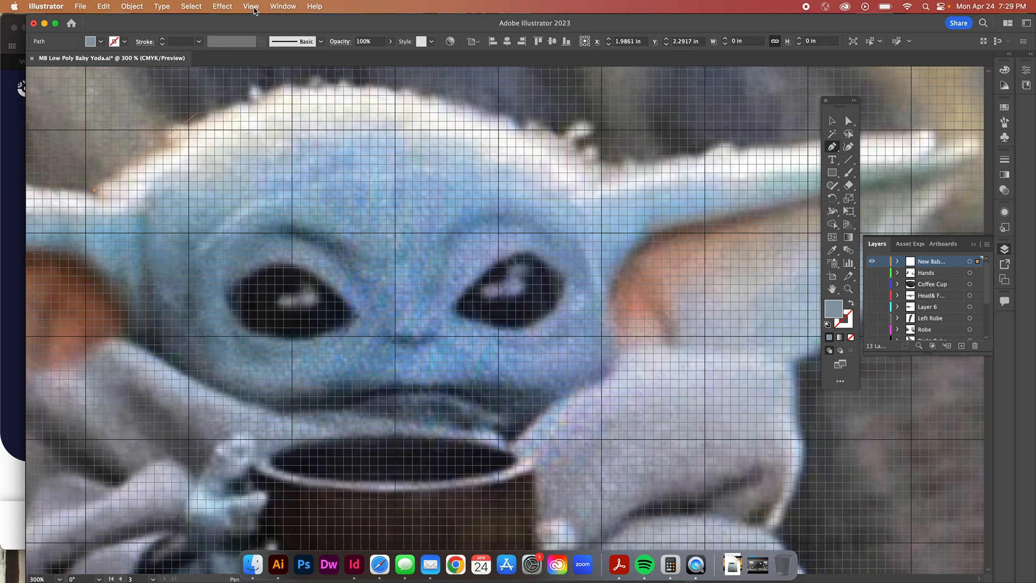
Turn on Snap to Grid for the path being drawn
click(252, 6)
click(222, 7)
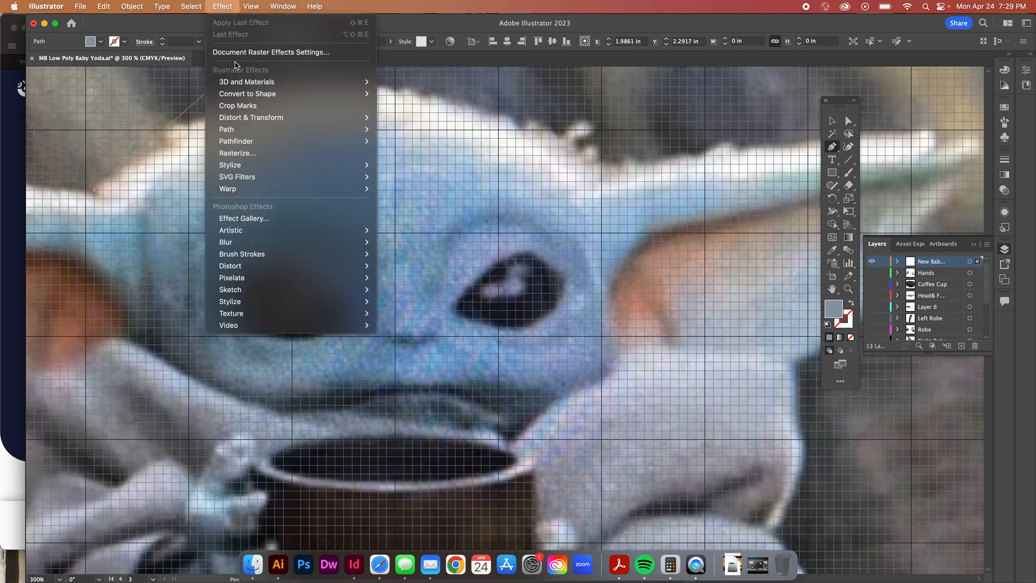
mouse_move(275, 231)
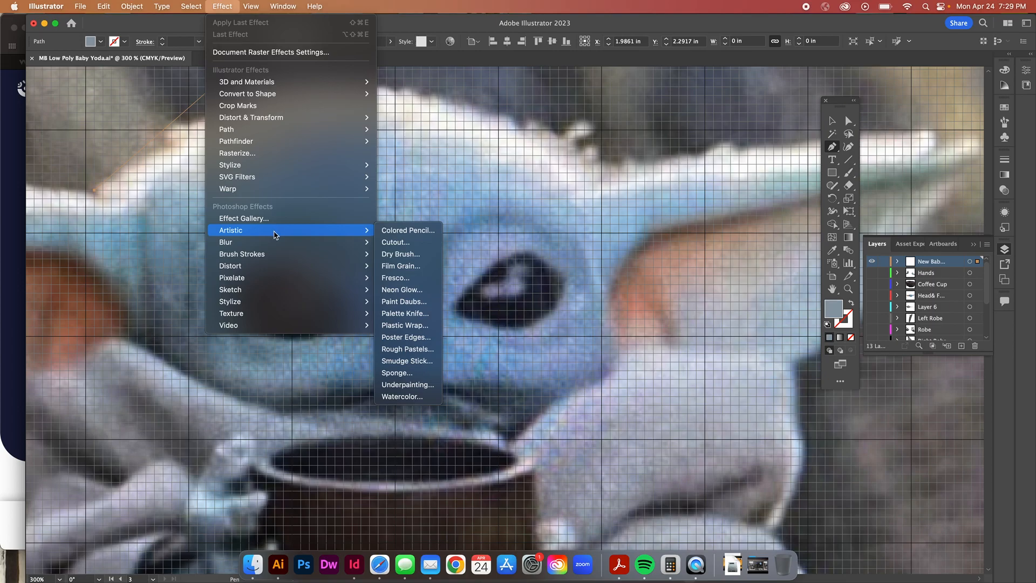
mouse_move(251, 5)
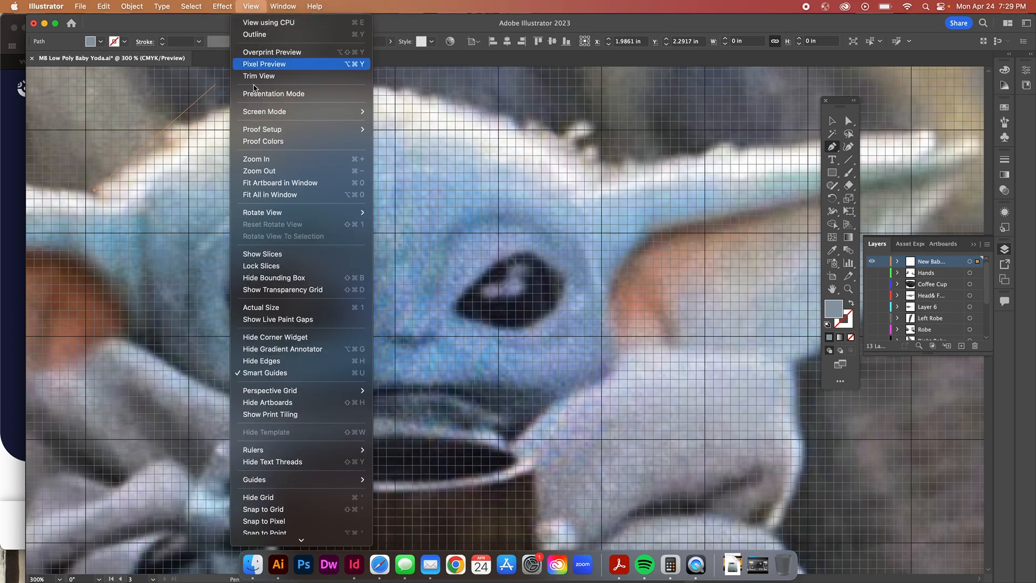
click(263, 510)
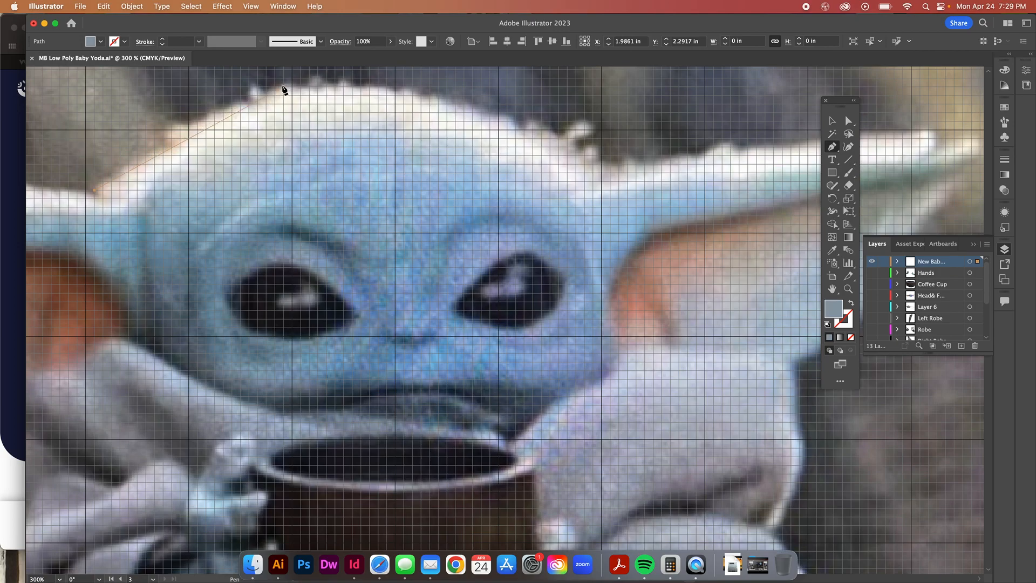
Trace the top of the head with straight Pen segments, ending where it meets the right ear at about X 4.49, Y 2.17 in
click(284, 87)
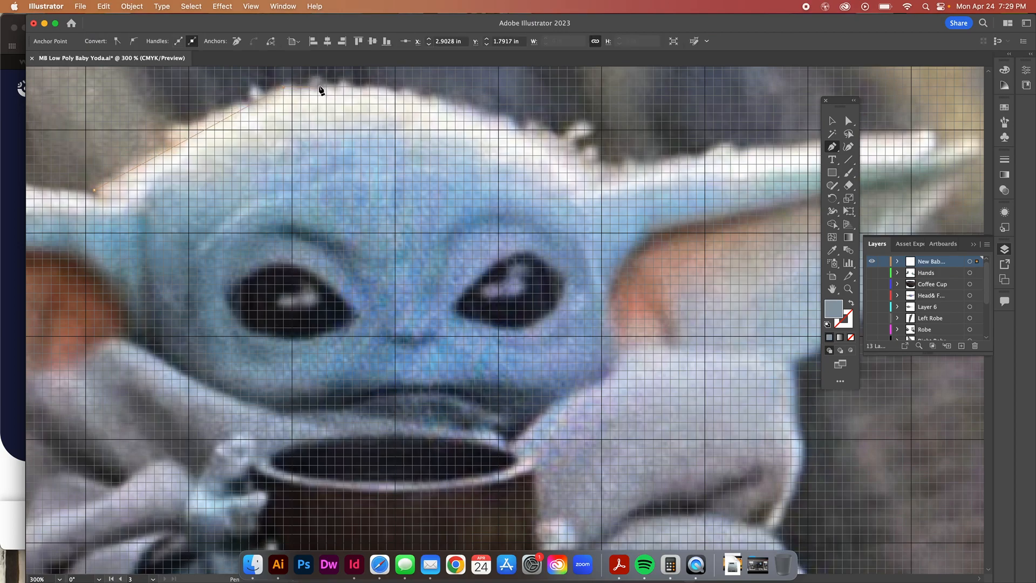
click(319, 87)
click(396, 87)
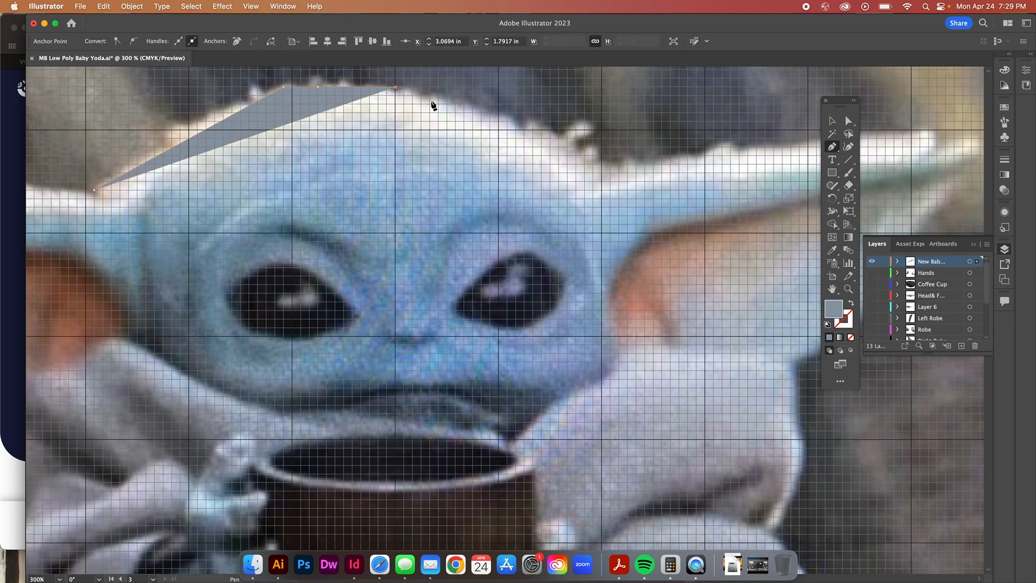
click(499, 113)
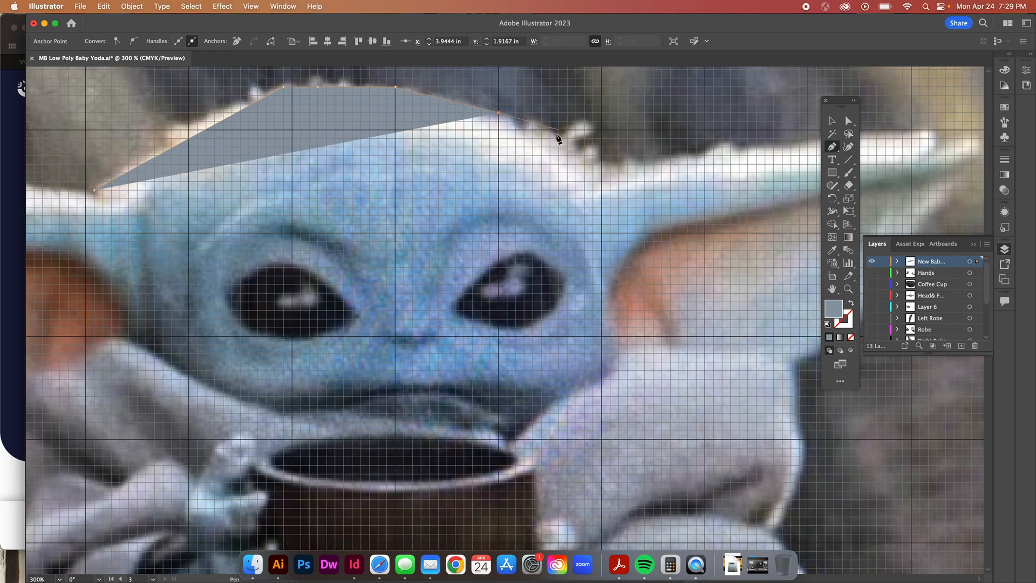
click(561, 137)
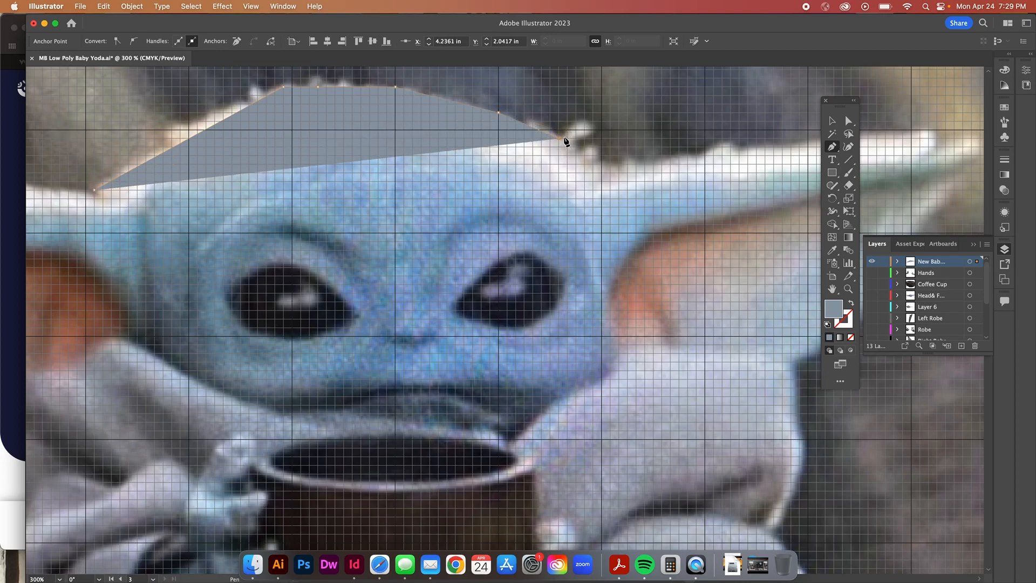
click(611, 164)
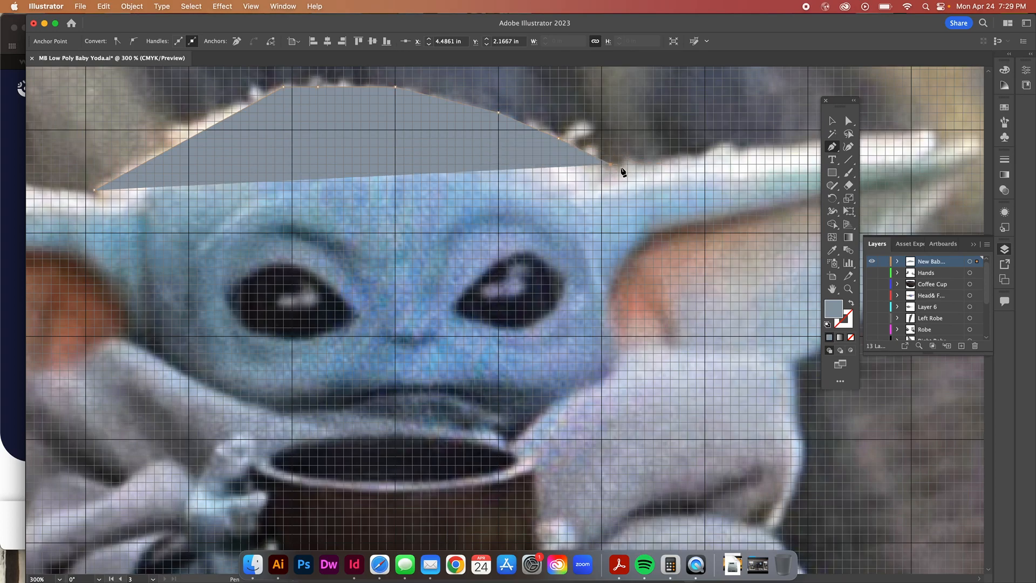
Continue the path along the right ear's upper edge, including the small notch near the end, out to the ear's tip
click(696, 157)
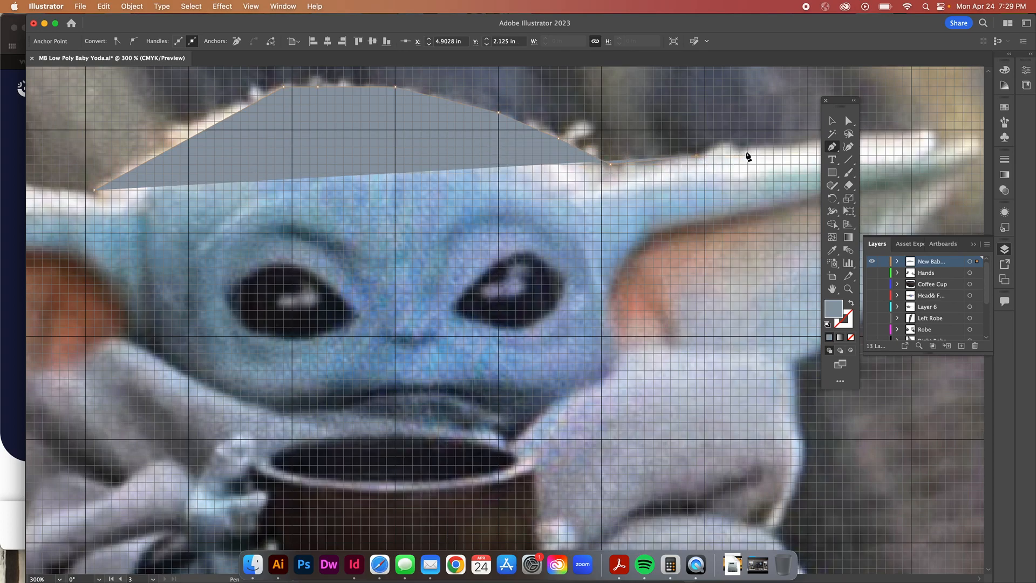
scroll(748, 156, right, 5)
scroll(748, 157, right, 1)
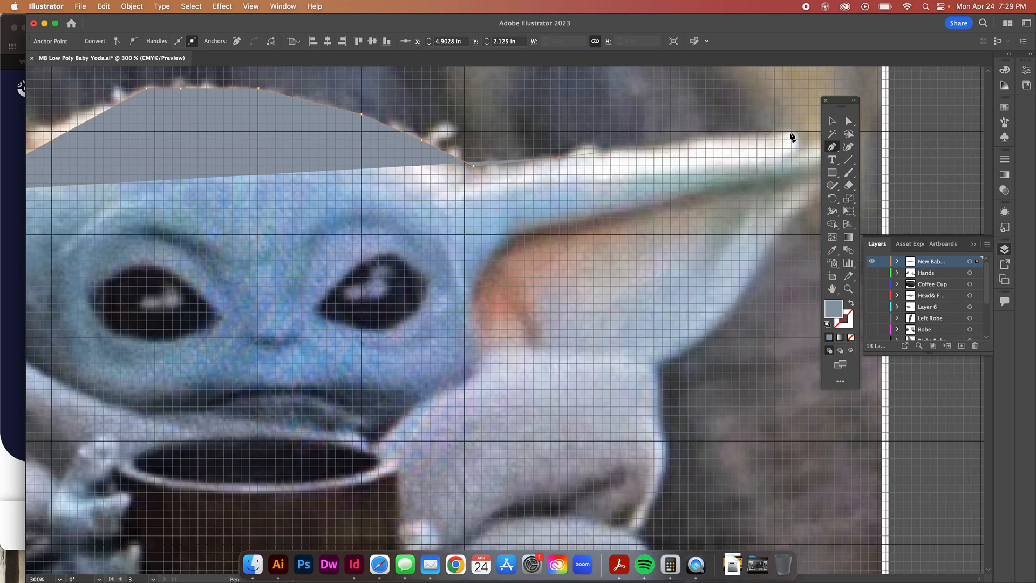
click(791, 132)
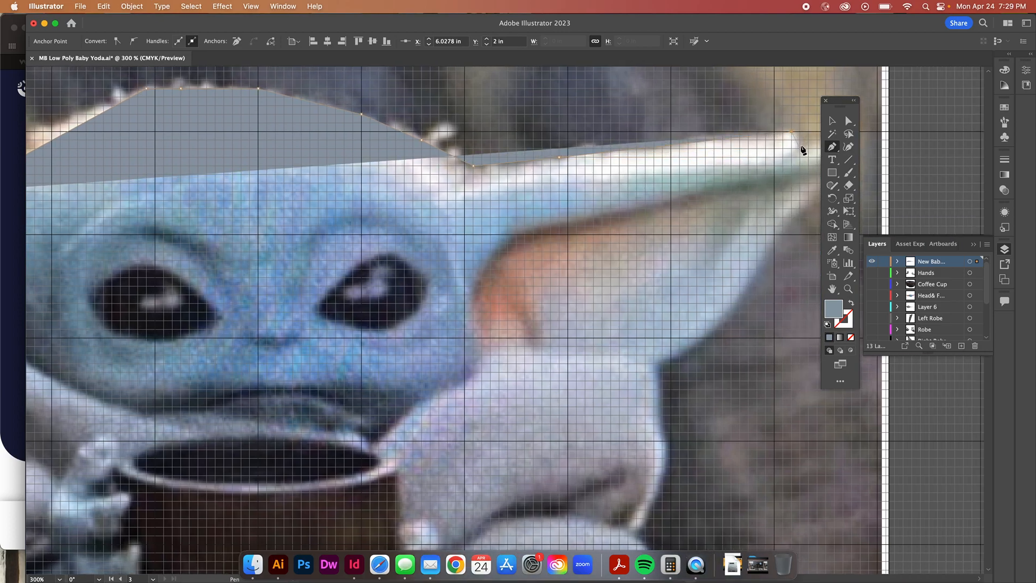
click(799, 148)
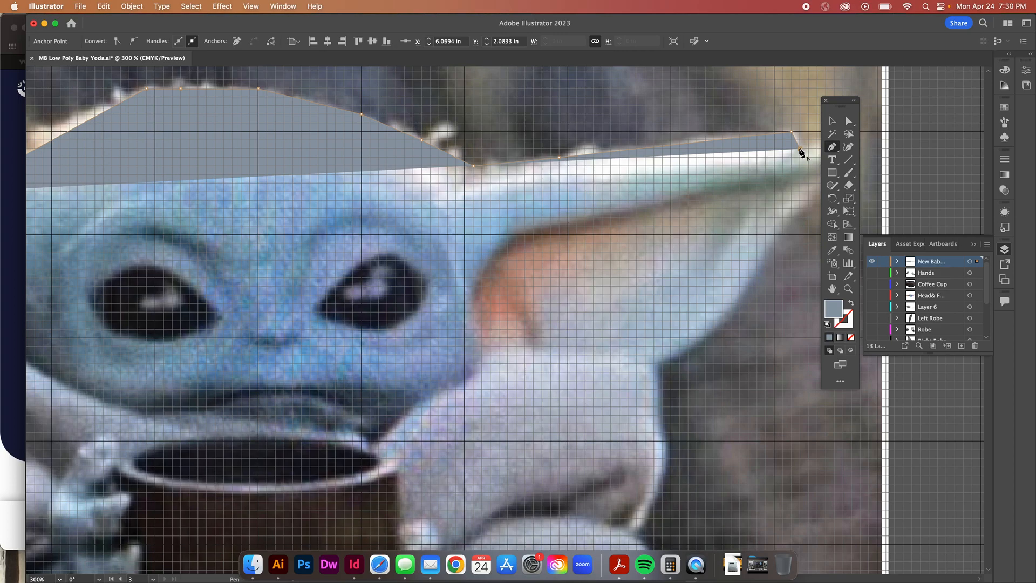
scroll(802, 152, right, 5)
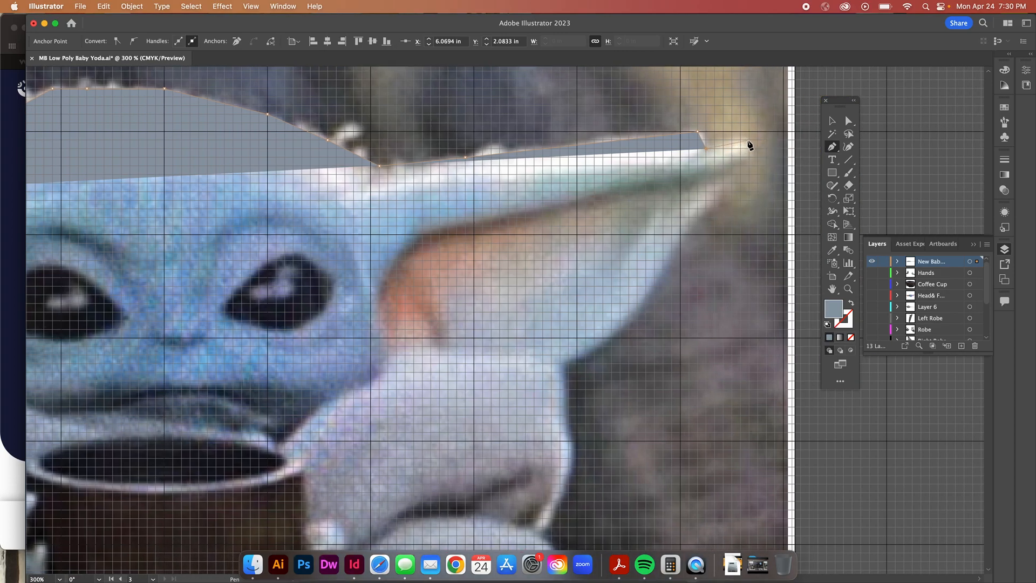
click(749, 141)
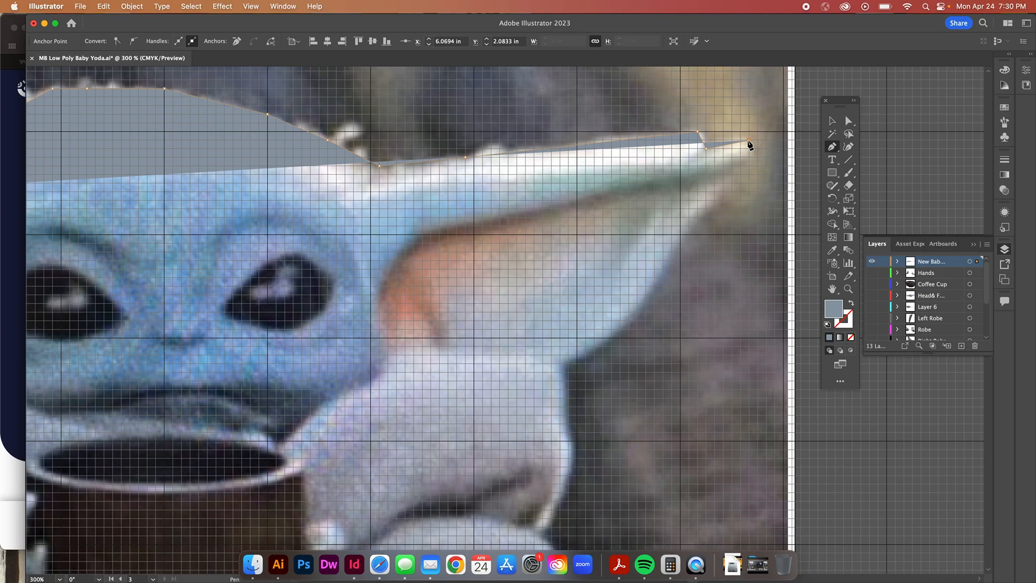
Trace the right ear's outer lower edge from its tip down to the shoulder, at about X 5.44, Y 3.08 in
click(723, 192)
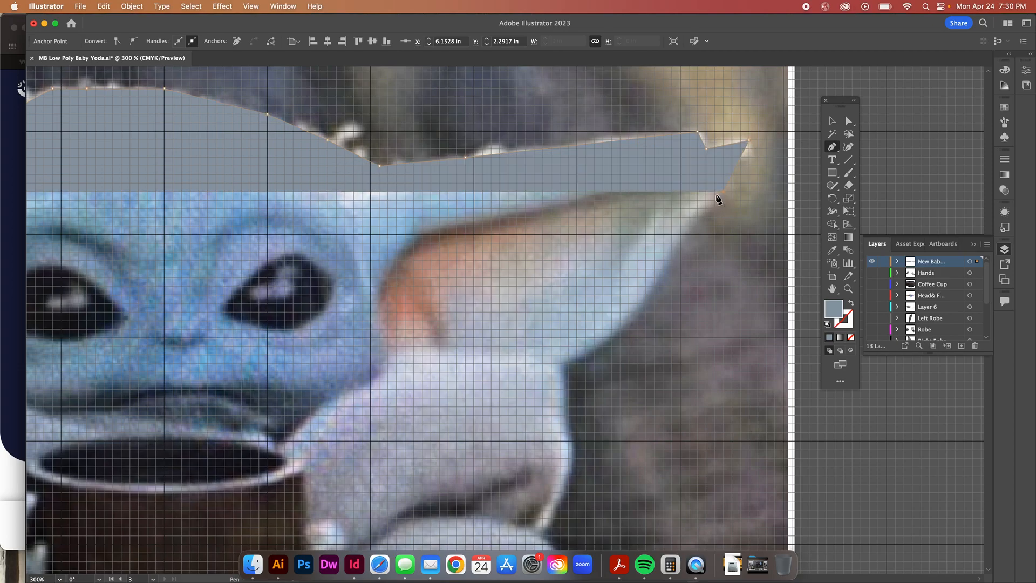
click(681, 236)
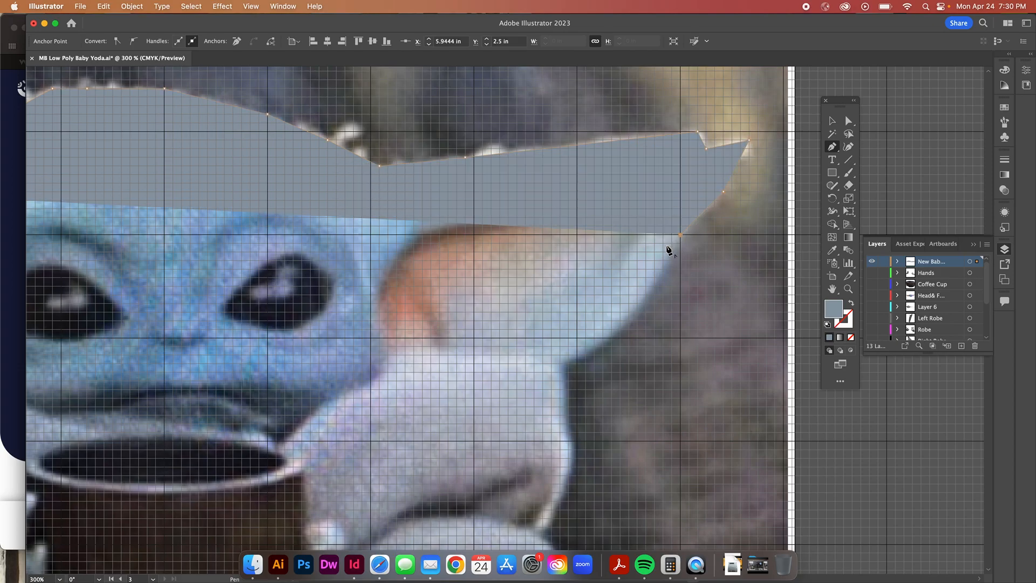
click(620, 329)
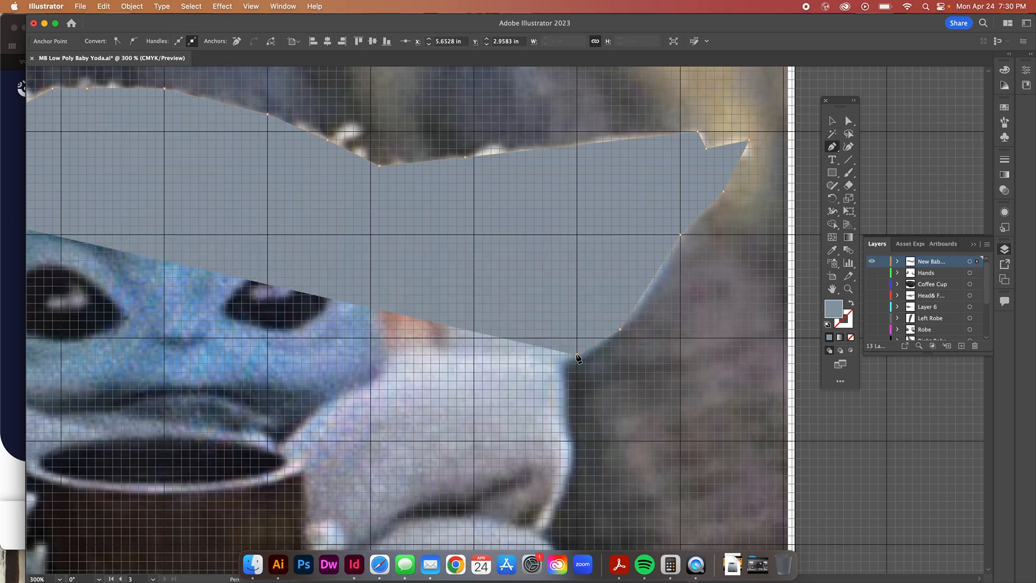
click(578, 356)
Continue the path down the right shoulder to about Y 3.5 in, and straight across past the cup rim to the left side of the robe
scroll(578, 356, down, 2)
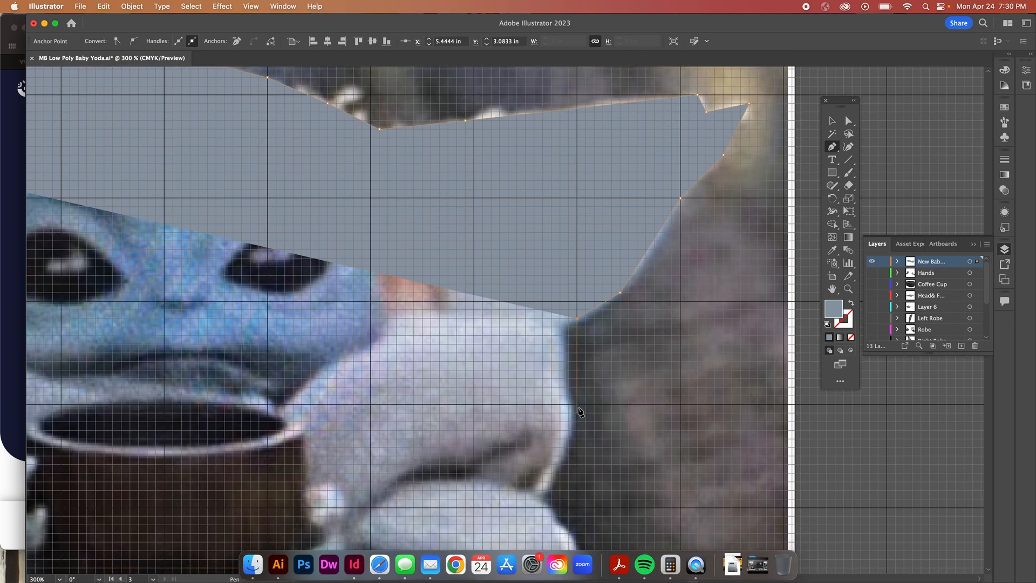
click(560, 327)
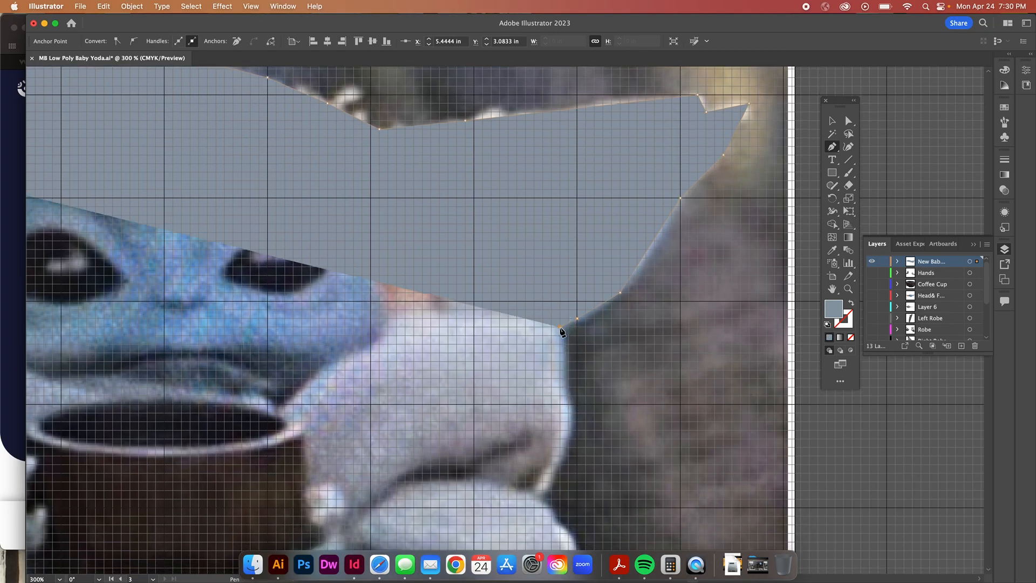
click(578, 403)
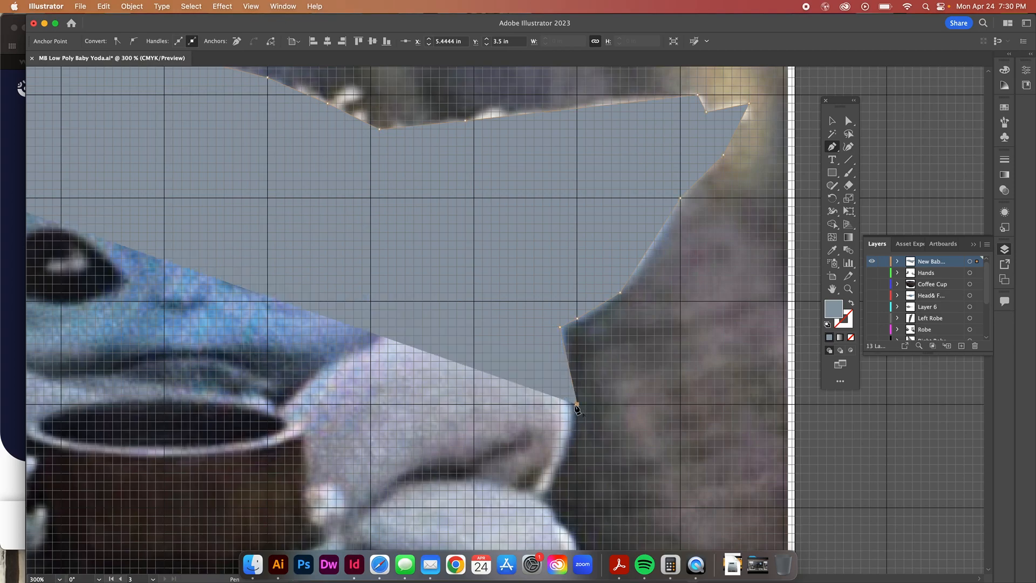
click(283, 403)
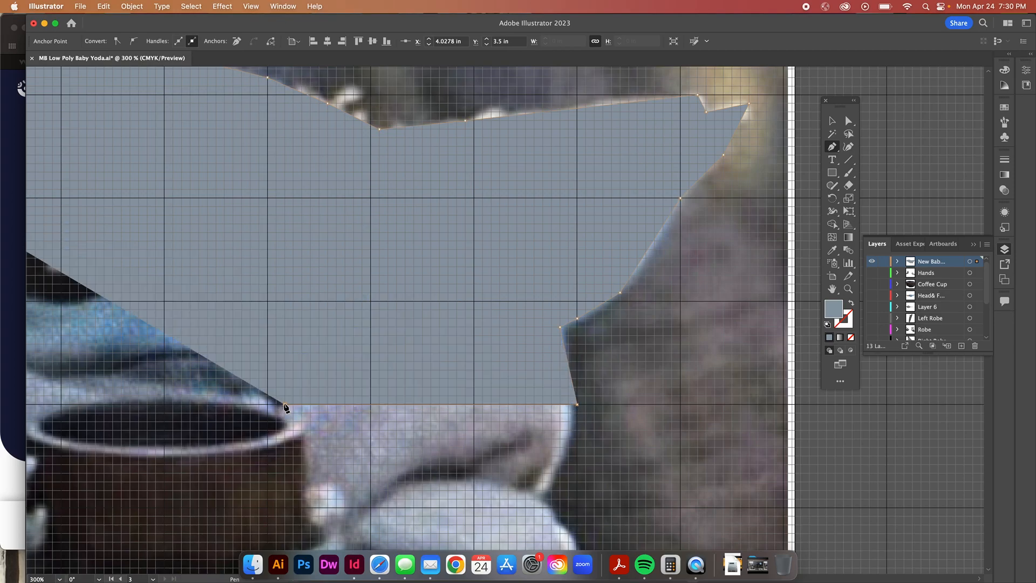
scroll(286, 406, up, 1)
scroll(286, 408, left, 5)
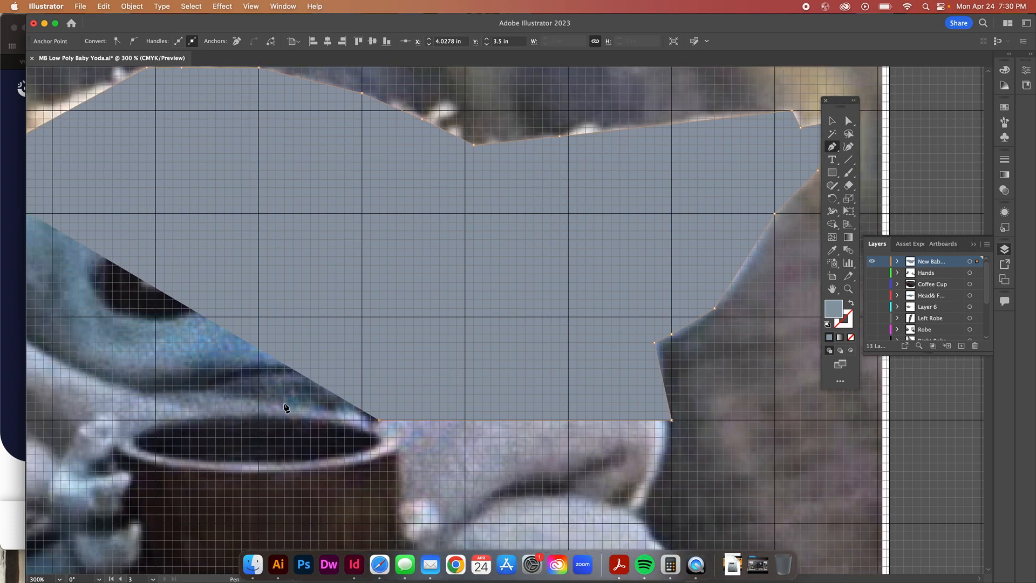
scroll(286, 407, left, 4)
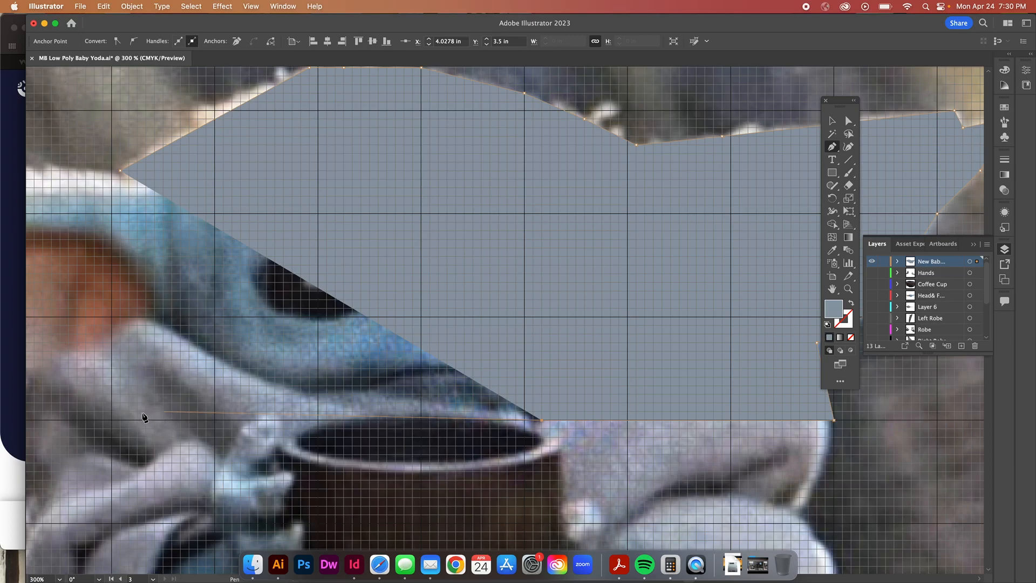
click(111, 422)
Trace the left ear's lower edge from where it meets the robe up to the ear's tip at about X 0.32, Y 2.54 in
scroll(111, 423, left, 3)
scroll(112, 424, up, 1)
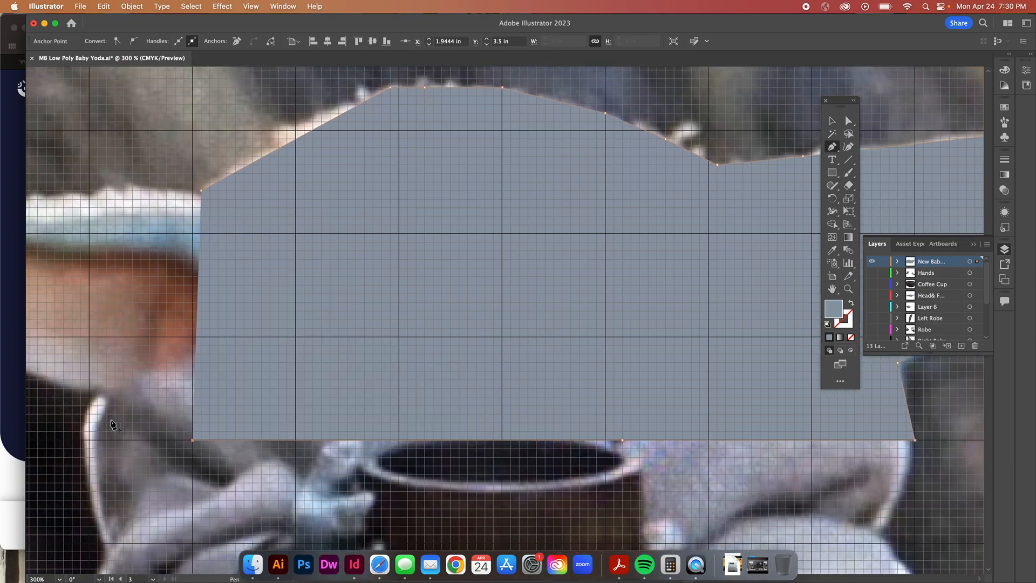
scroll(112, 422, left, 1)
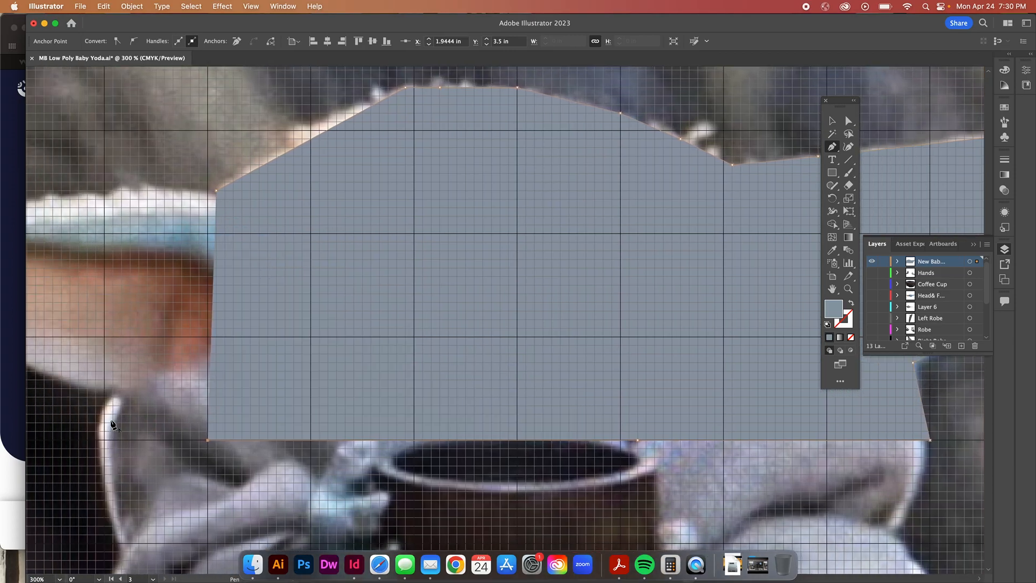
click(106, 391)
scroll(107, 394, left, 3)
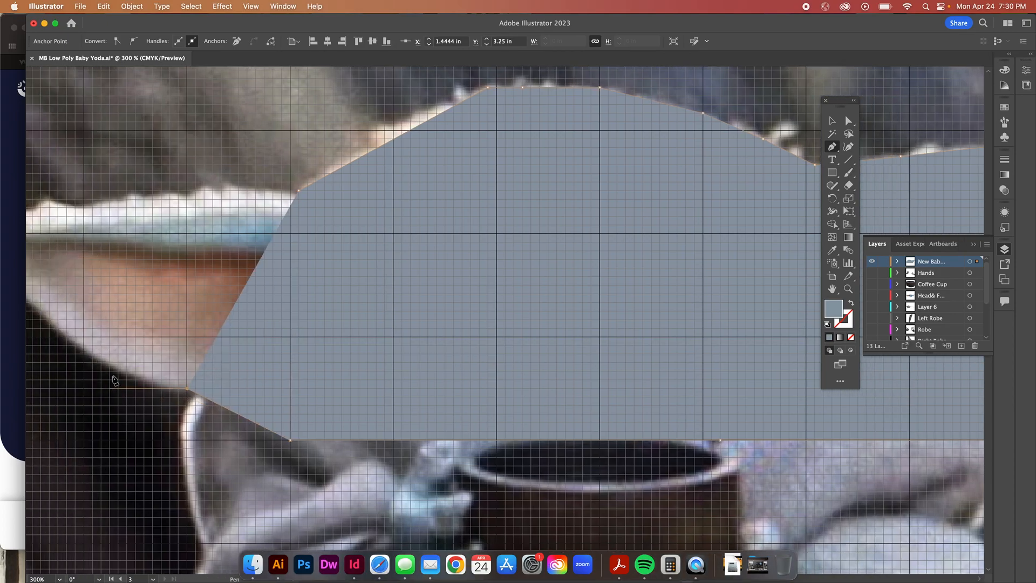
click(118, 372)
scroll(124, 367, left, 5)
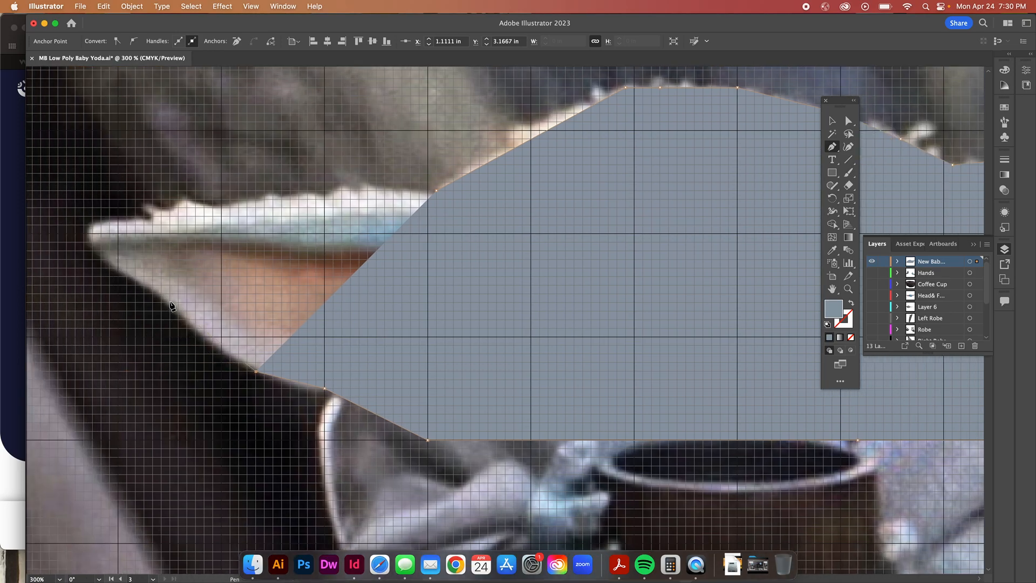
click(171, 303)
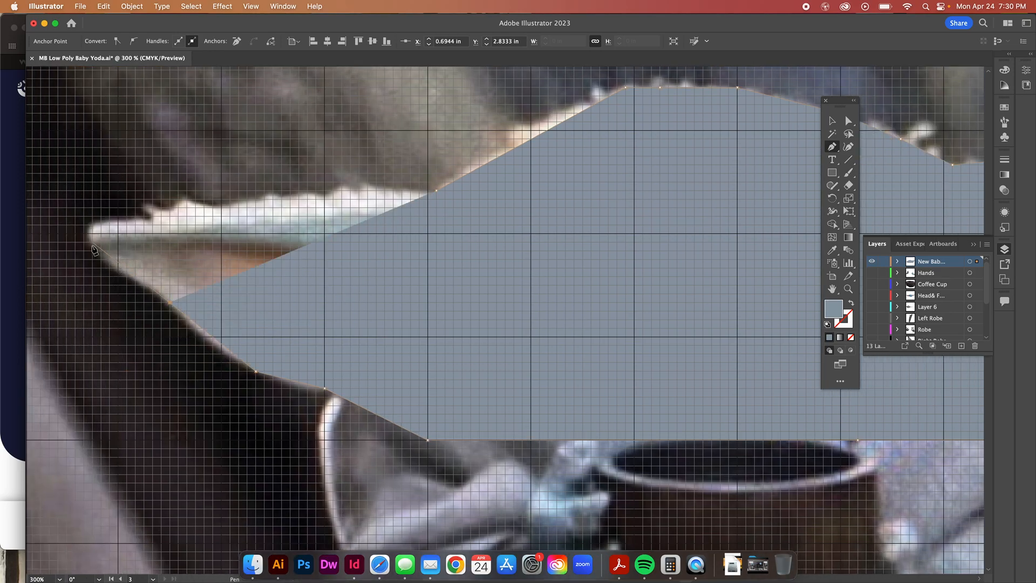
click(91, 242)
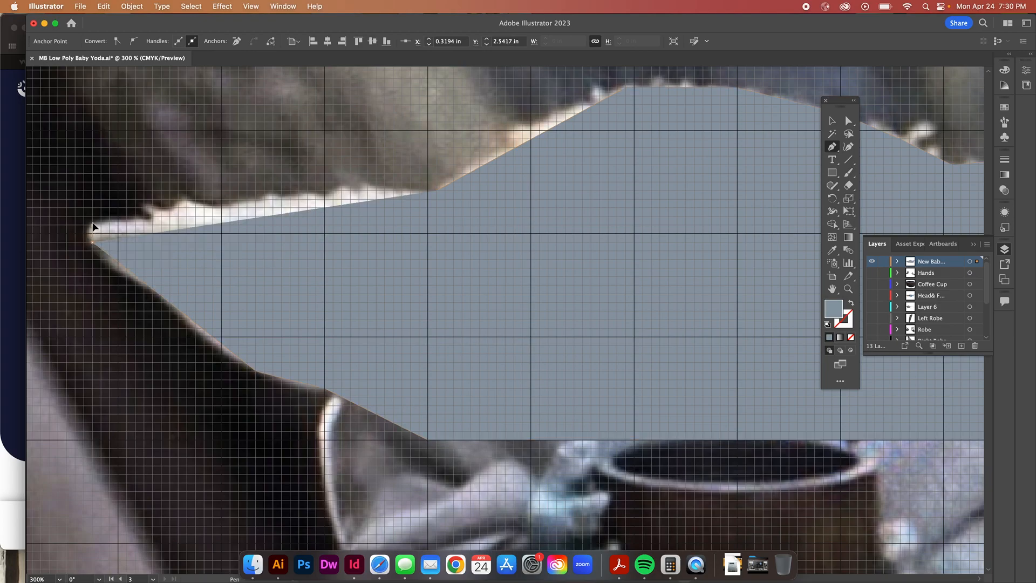
Trace the left ear's upper edge from its tip through X 0.78, Y 2.33 in and close the outline where the ear meets the head
click(92, 225)
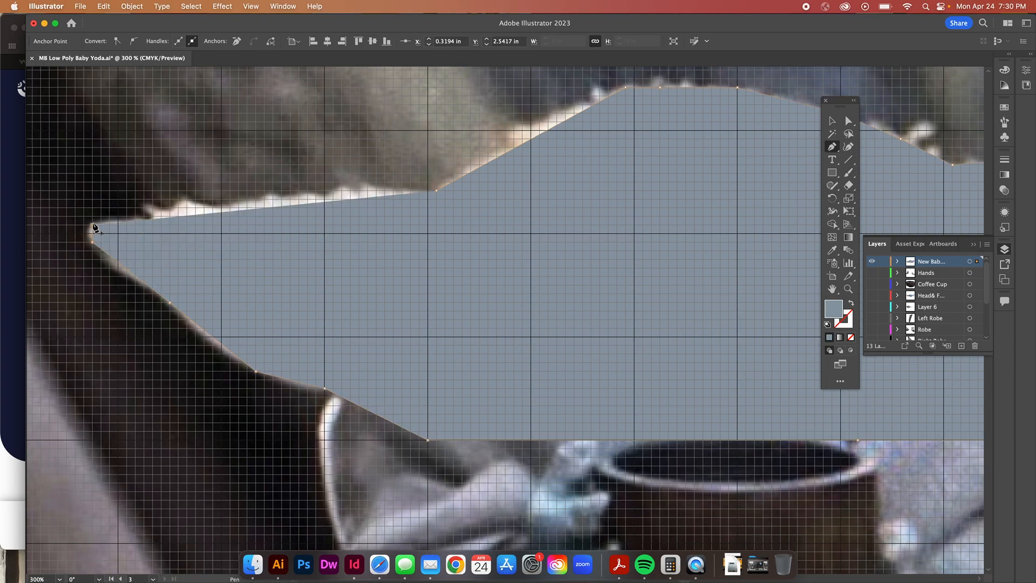
click(187, 200)
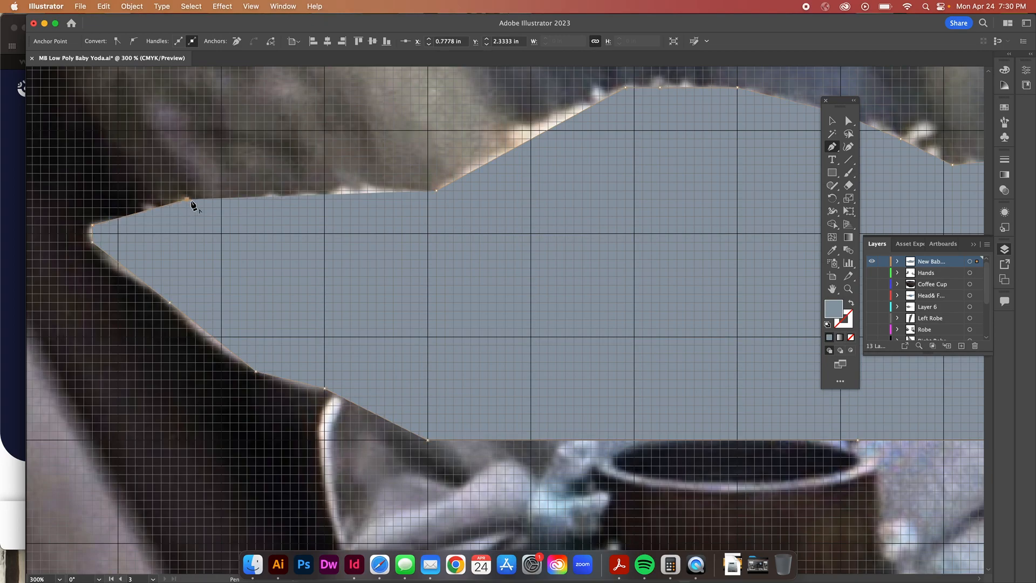
click(437, 192)
Swap the fill and stroke of the closed head shape so it is a grey 1 pt outline without fill, and deselect it
scroll(465, 214, right, 5)
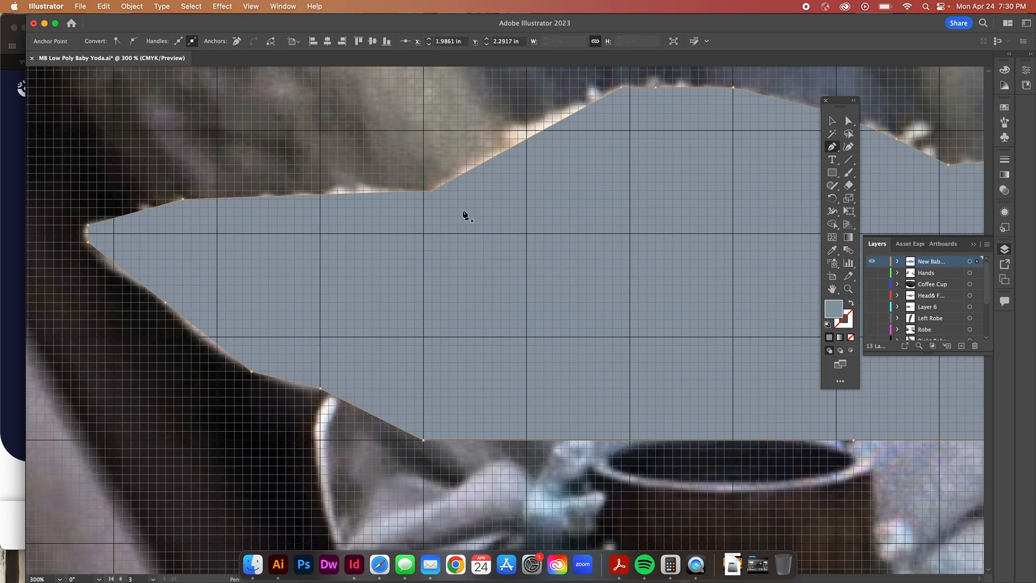
scroll(464, 215, right, 5)
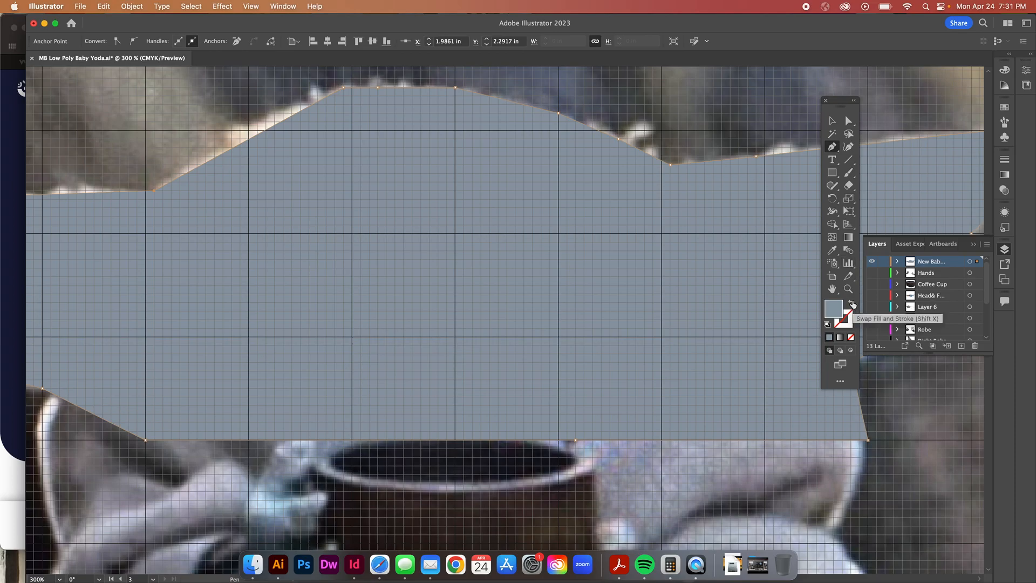
click(833, 122)
double_click(545, 202)
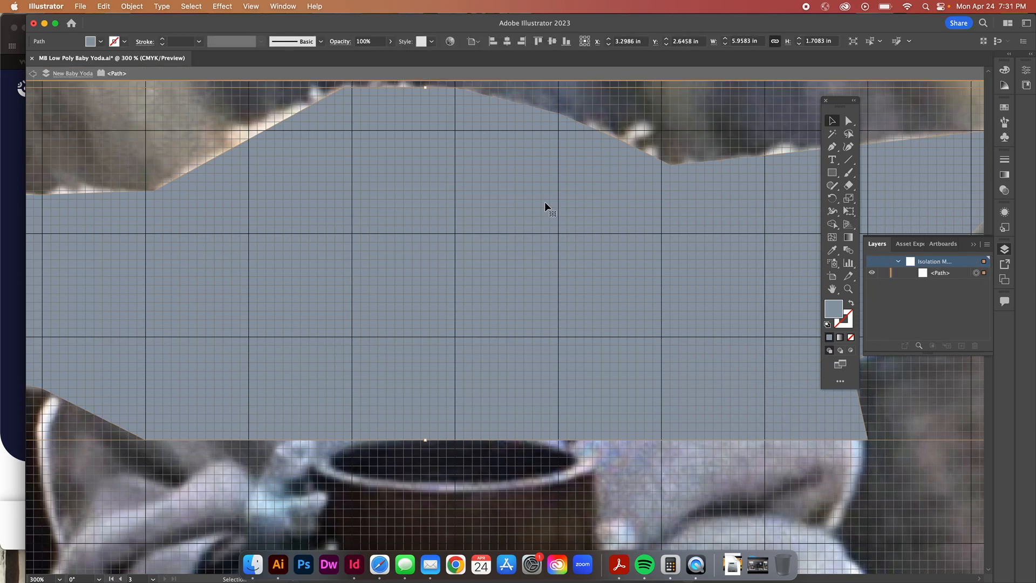
double_click(668, 109)
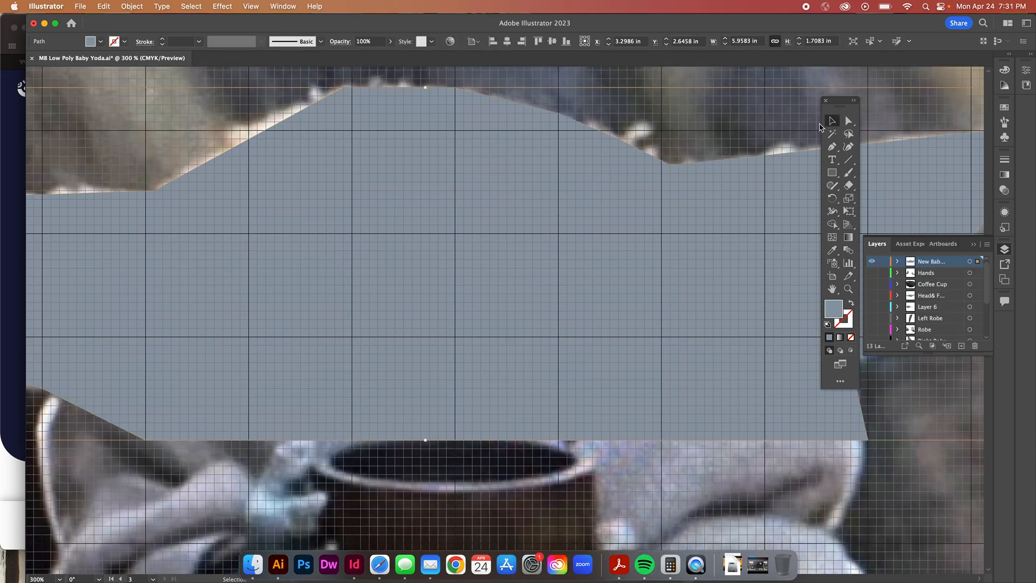
click(852, 303)
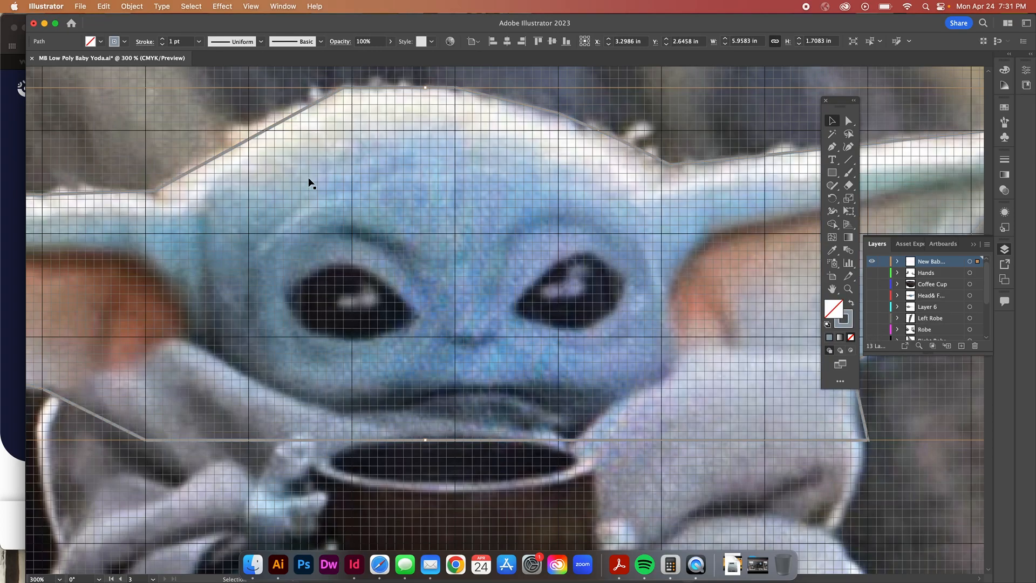
click(221, 132)
Trace the left eye with straight Pen segments from its outer corner at X 2.61, Y 2.79 in, over the top and along the lower edge
scroll(218, 129, left, 2)
scroll(218, 128, left, 8)
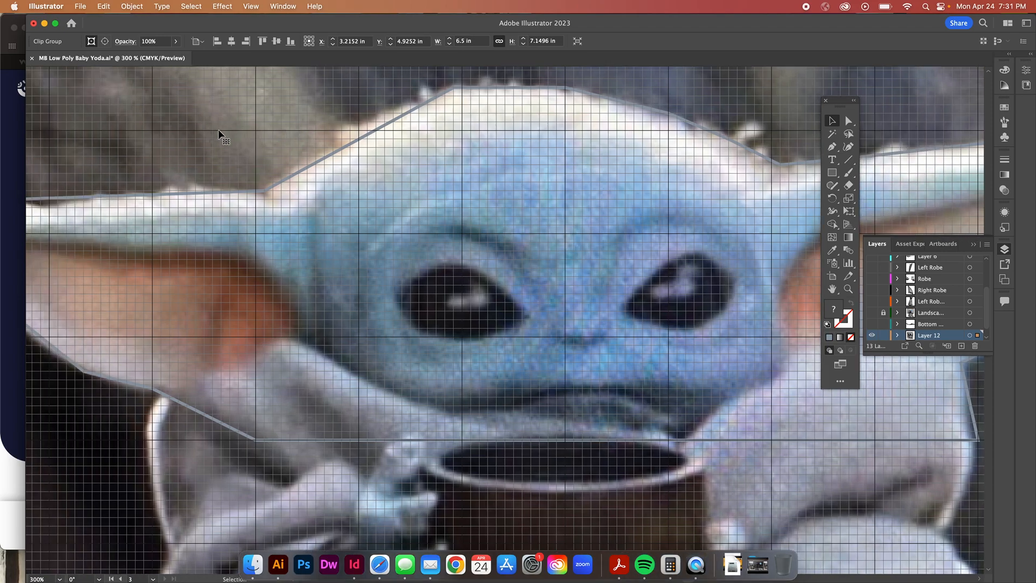
click(833, 146)
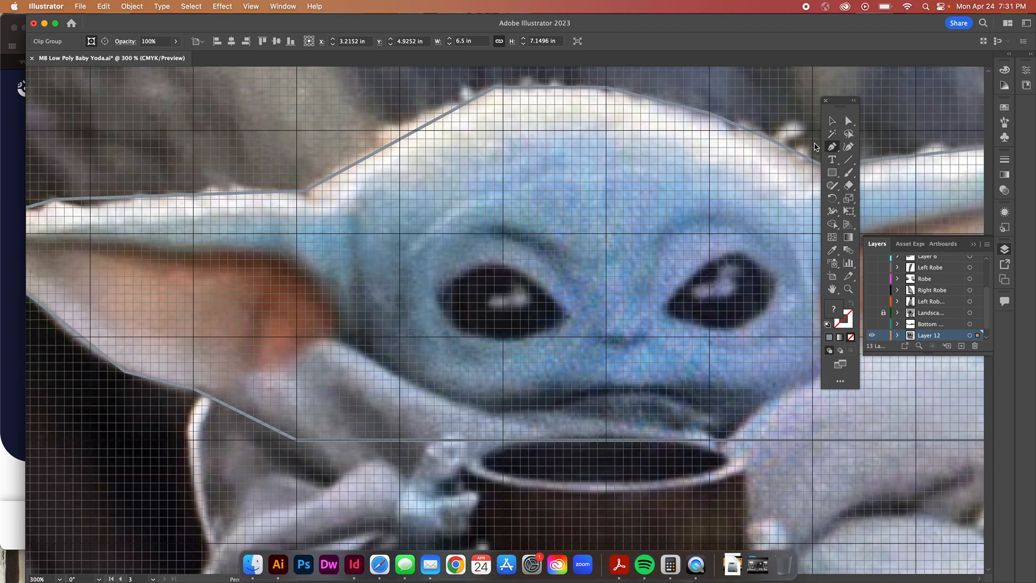
click(434, 293)
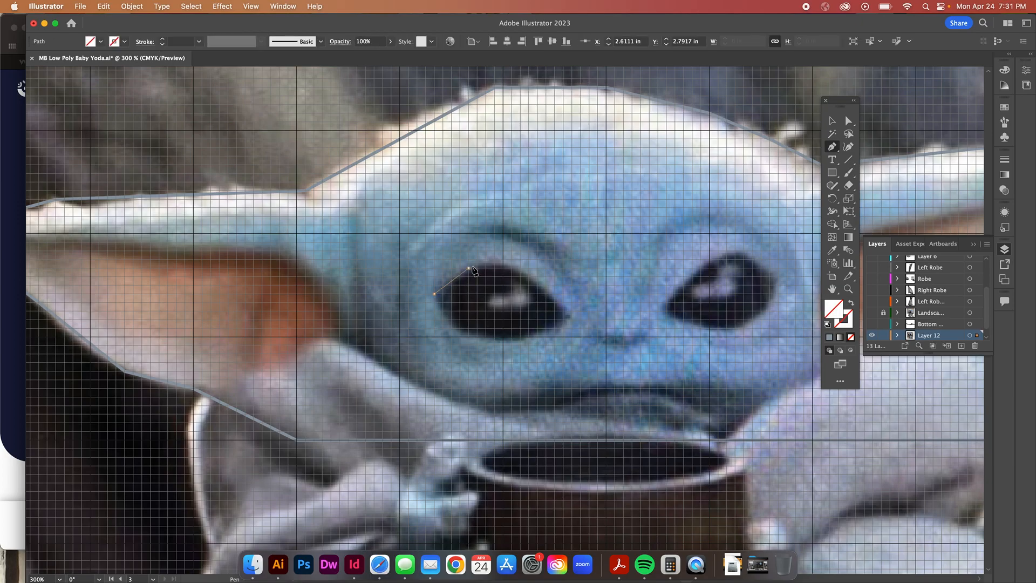
click(470, 268)
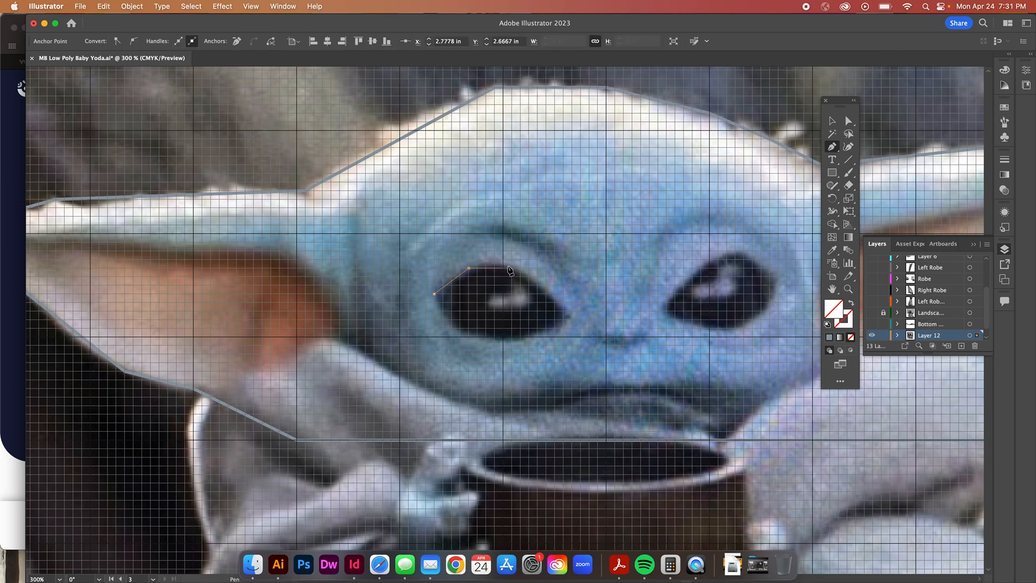
click(512, 268)
click(572, 320)
click(503, 336)
click(460, 337)
key(super+shift+a)
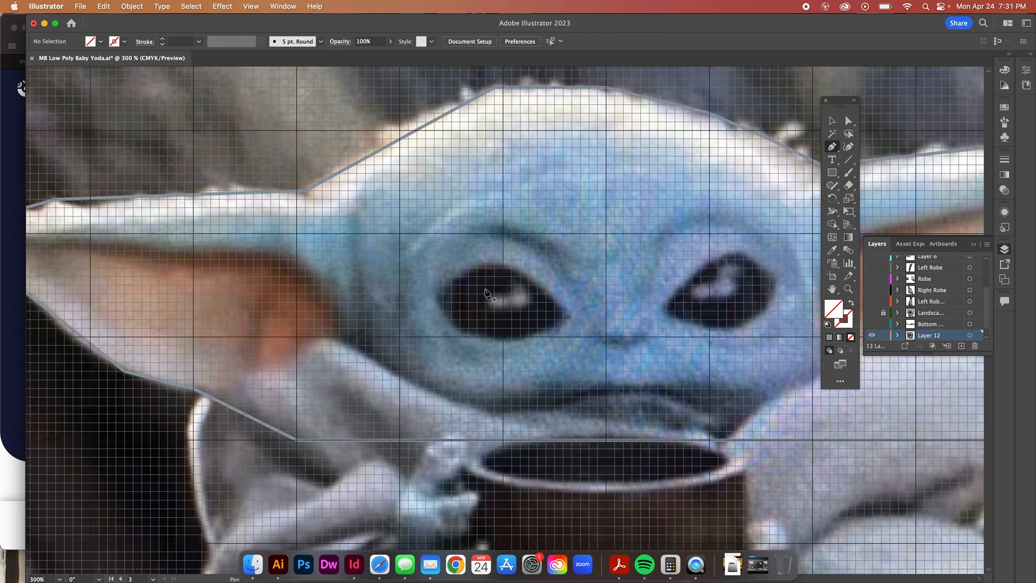
Select the left eye path and copy the head outline's grey 1 pt stroke onto it with the Eyedropper
click(826, 120)
click(528, 267)
shift+click(525, 274)
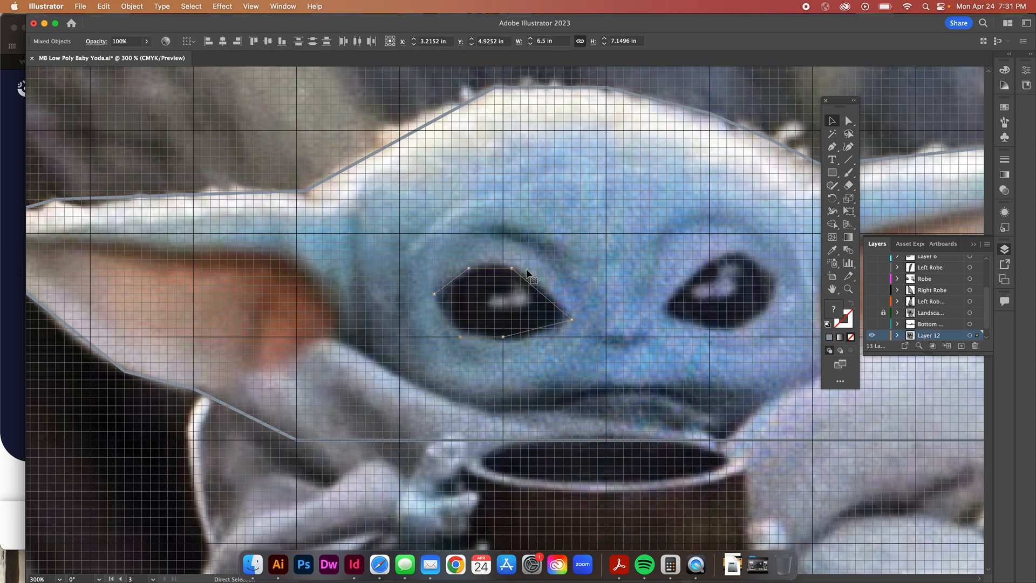
click(524, 277)
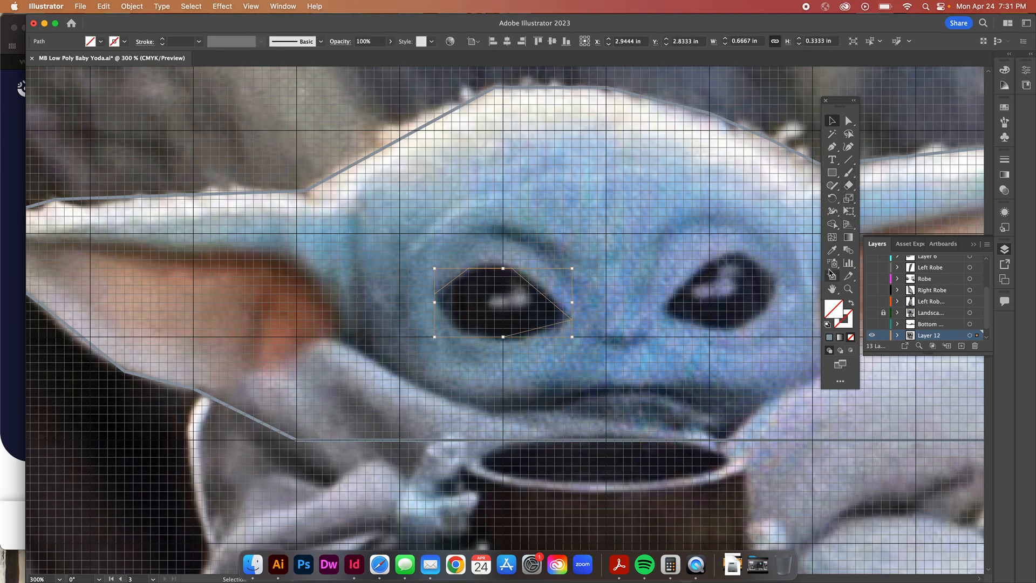
click(832, 250)
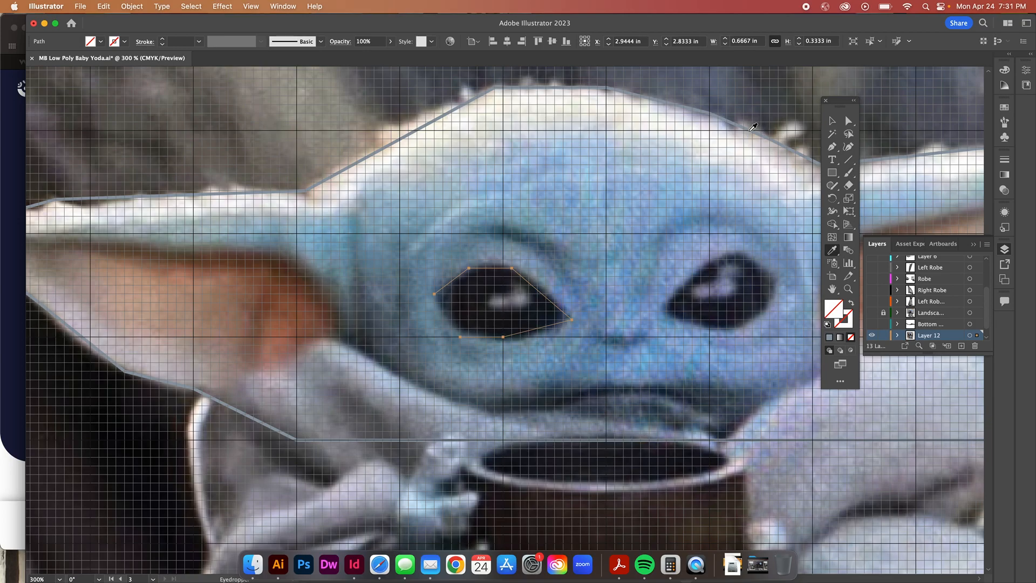
click(754, 126)
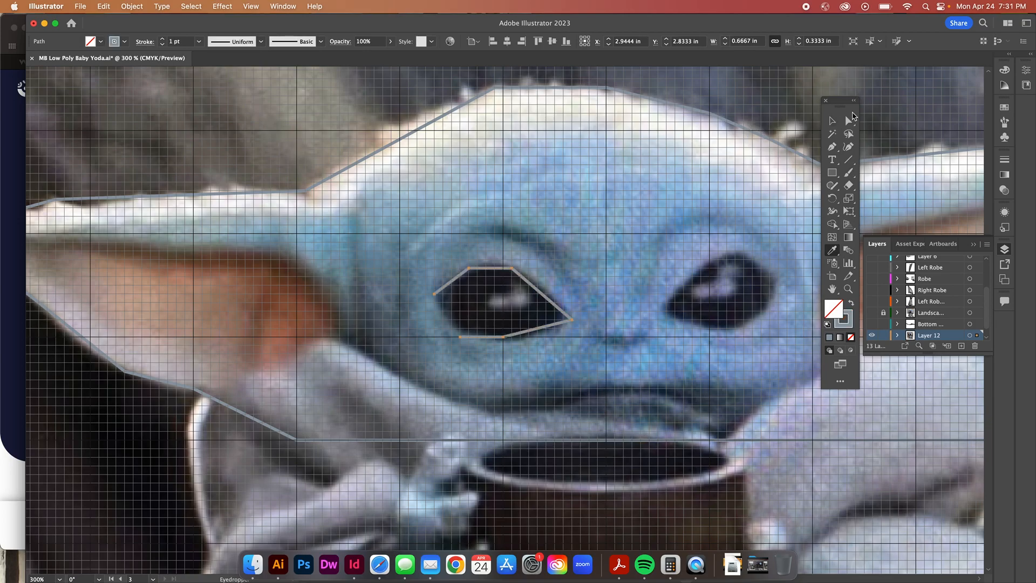
Close the left eye outline by joining its outer corner to the lower-edge end point, and deselect it
click(832, 121)
click(834, 149)
click(434, 294)
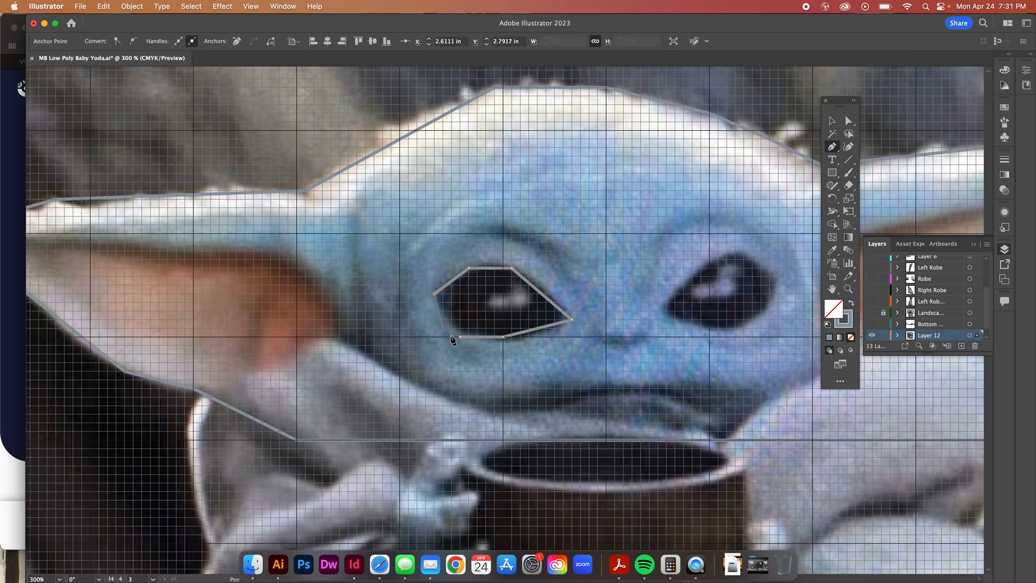
click(459, 338)
key(super+shift+a)
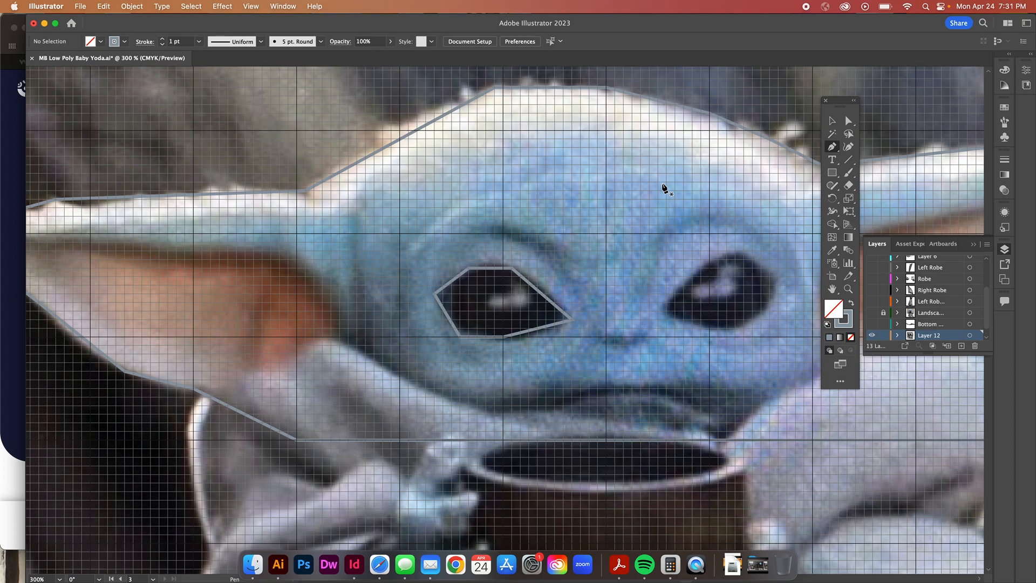
Trace the right eye as a closed straight-edged outline, starting at its inner corner at X 3.74, Y 2.88 in
scroll(665, 188, right, 5)
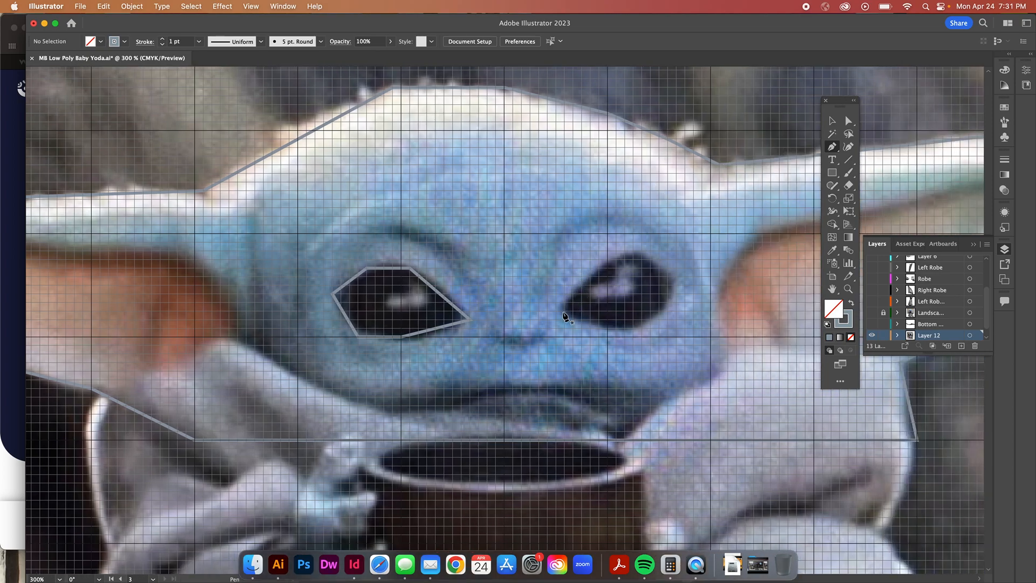
click(565, 311)
click(607, 260)
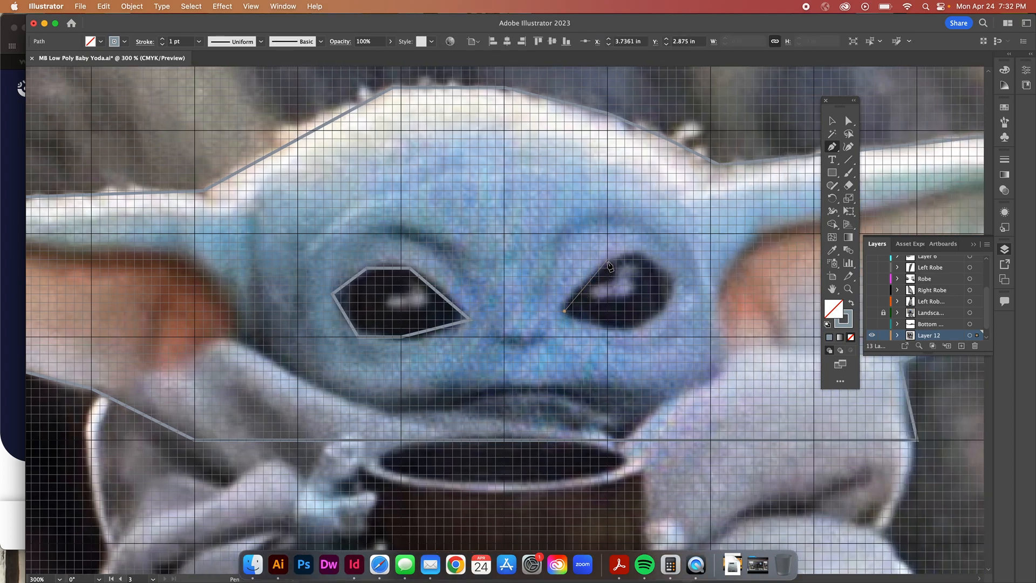
click(643, 250)
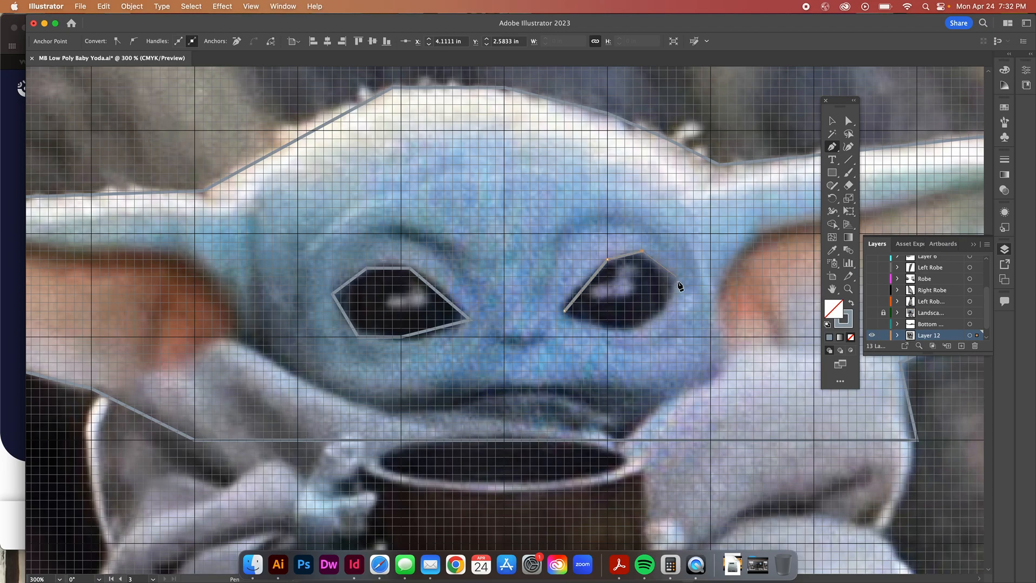
click(659, 311)
click(634, 328)
click(607, 328)
click(565, 312)
key(super+shift+a)
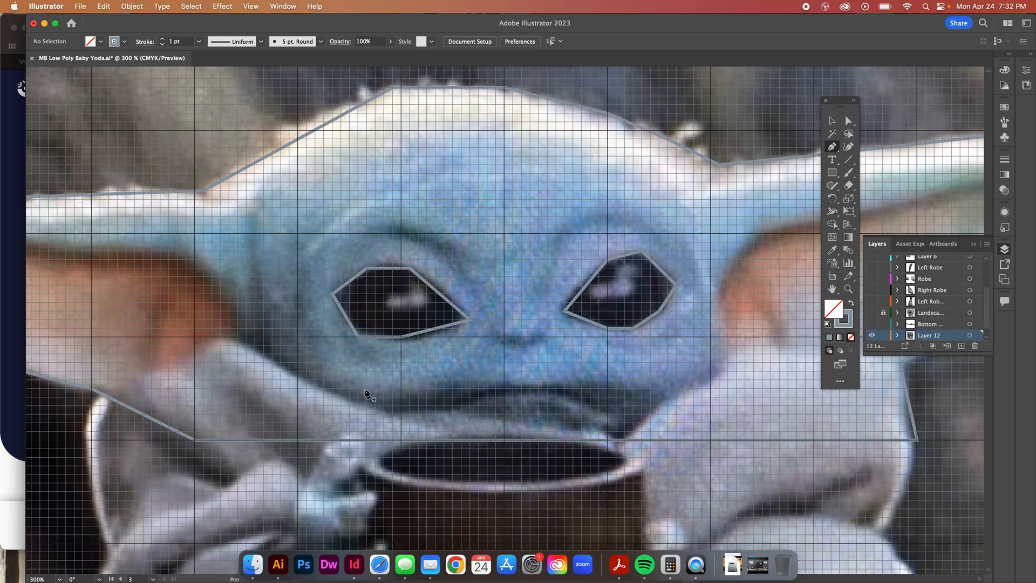
Draw the robe's collar line from the left ear's base at X 1.44, Y 3.25 in, under the chin, to the cup rim's right end
scroll(369, 392, left, 2)
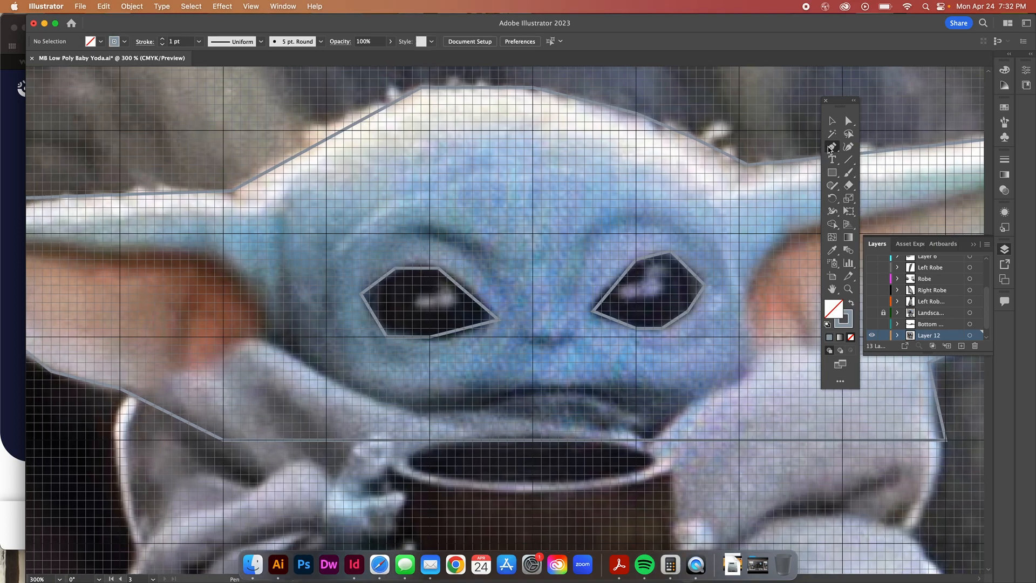
click(121, 389)
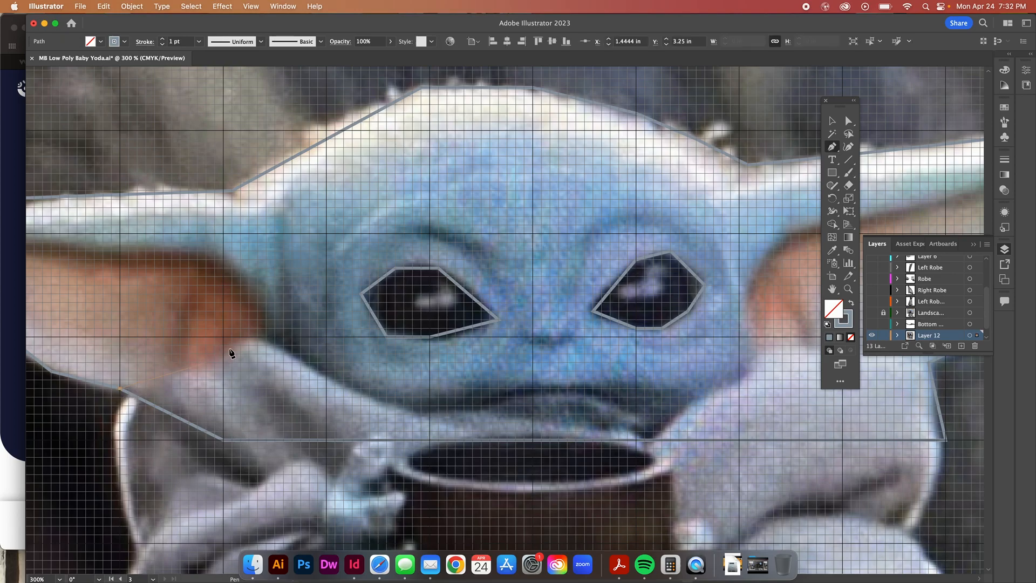
click(258, 339)
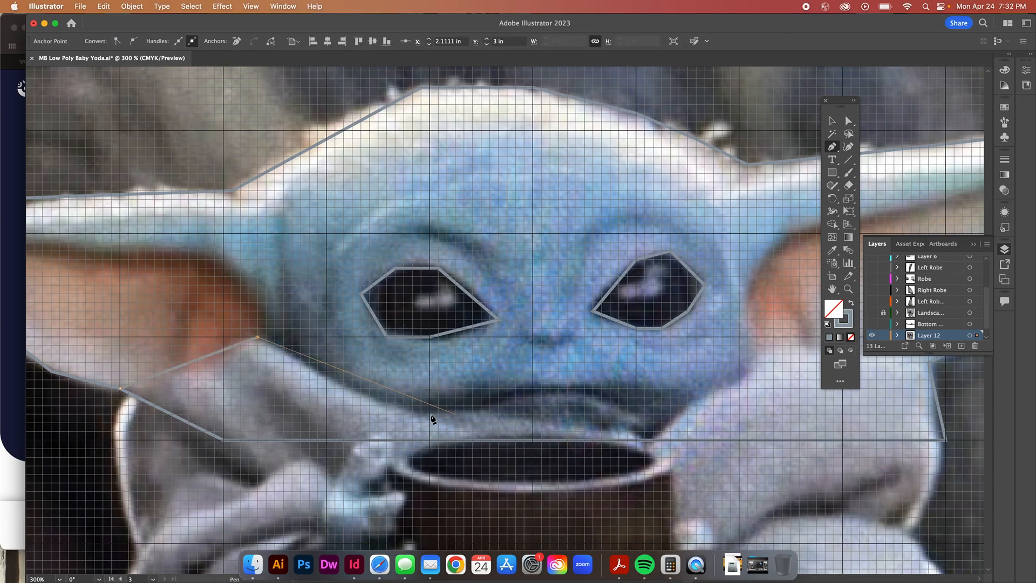
click(387, 405)
click(481, 414)
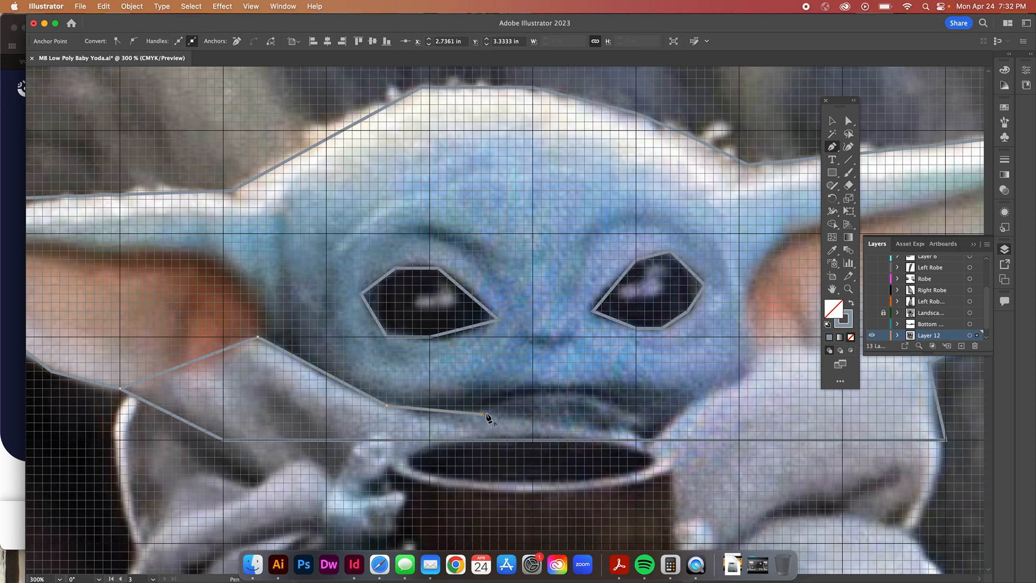
click(551, 424)
click(620, 433)
click(654, 440)
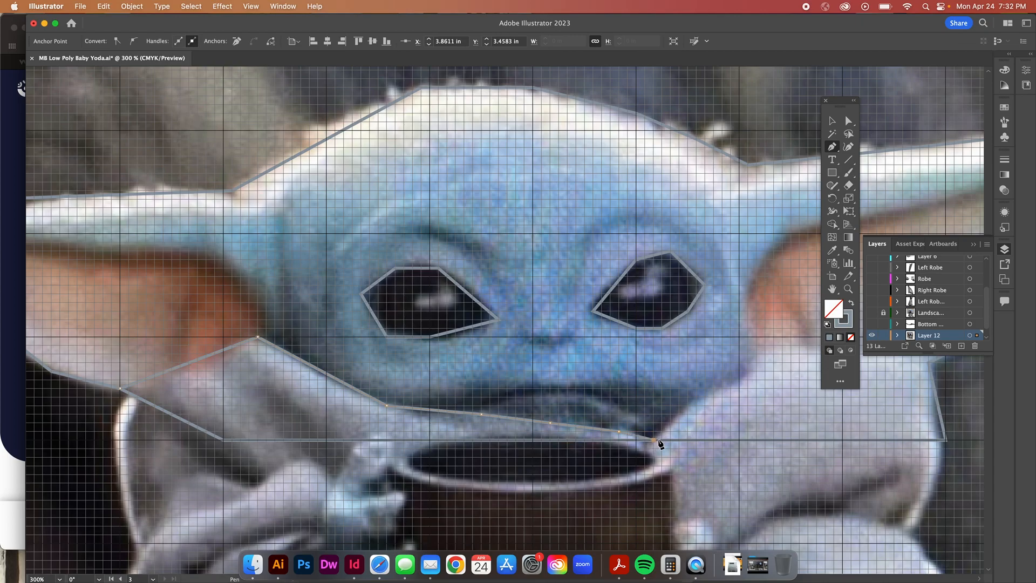
Continue the collar line up the face's right side and along the right ear's inner fold to X 6.07, Y 2.08 in, and end the path
click(740, 380)
click(749, 295)
drag(758, 265, 264, 306)
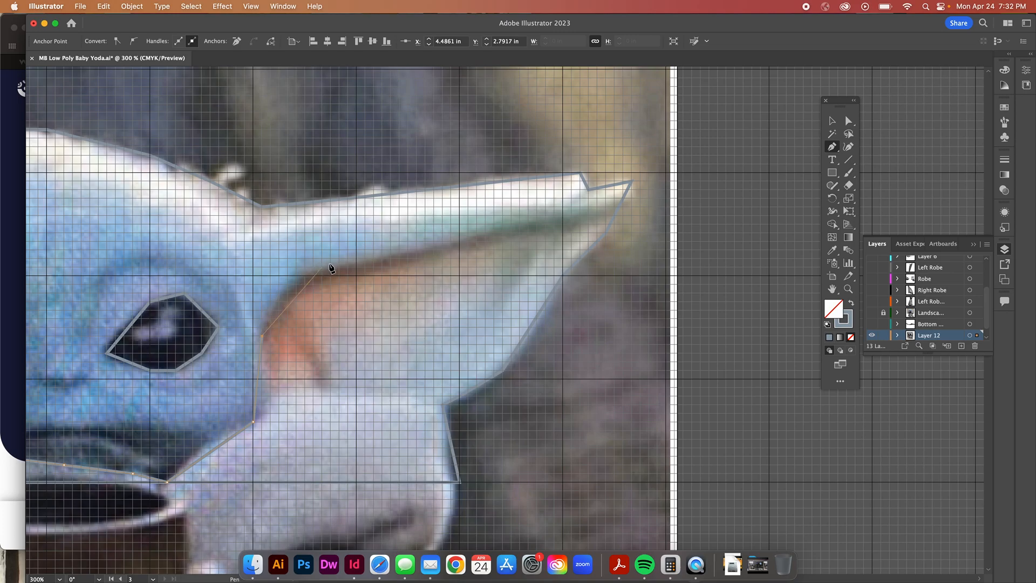
click(305, 275)
click(589, 190)
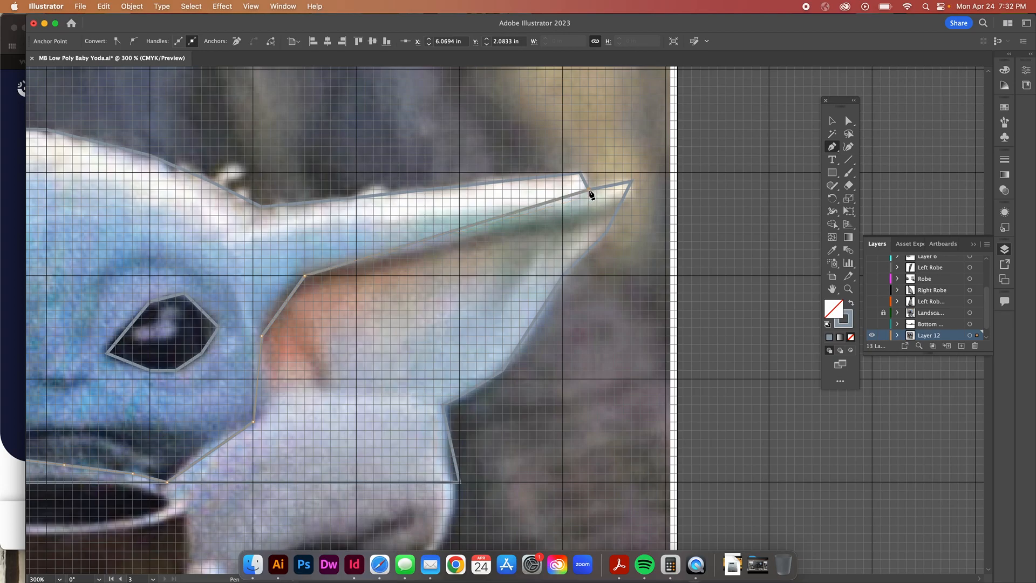
key(shift+super+a)
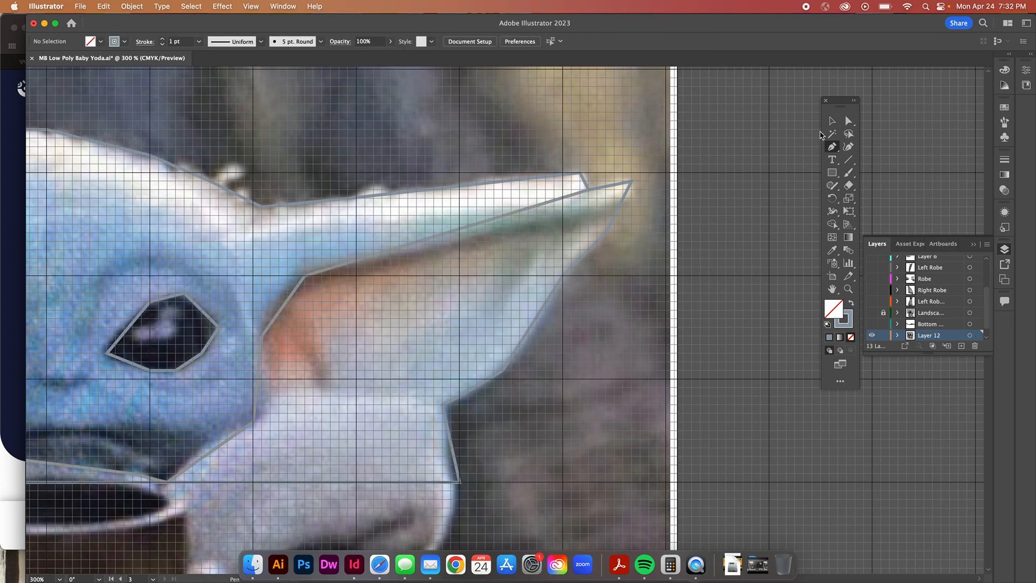
Draw the left ear's inner fold from the tip at X 0.32, Y 2.54 in through X 0.94, Y 2.5 in to the collar line's peak, and deselect
scroll(296, 216, left, 15)
scroll(675, 136, down, 5)
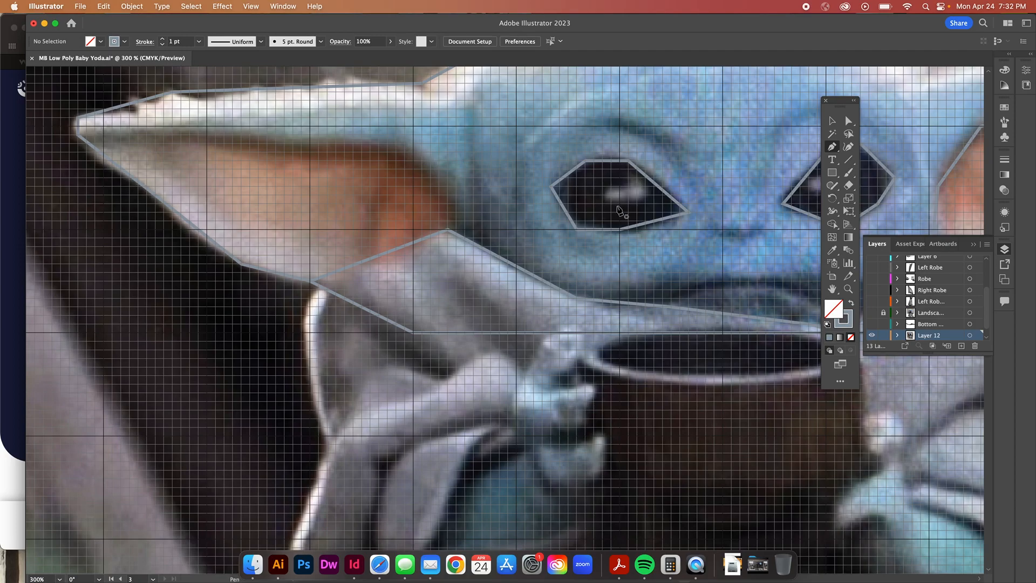
scroll(619, 209, up, 6)
scroll(620, 209, left, 3)
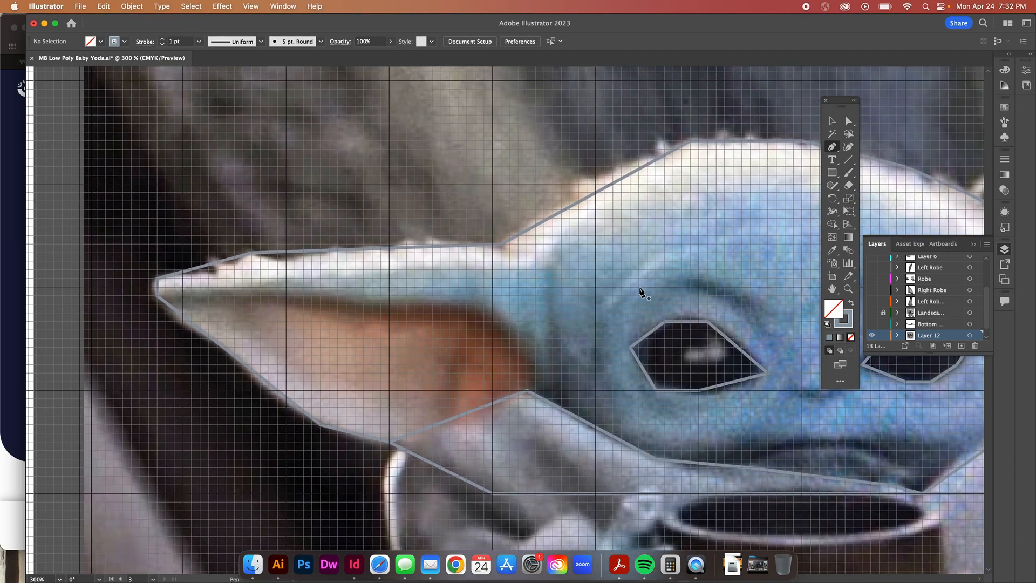
scroll(642, 293, right, 8)
scroll(682, 212, left, 8)
scroll(683, 212, down, 1)
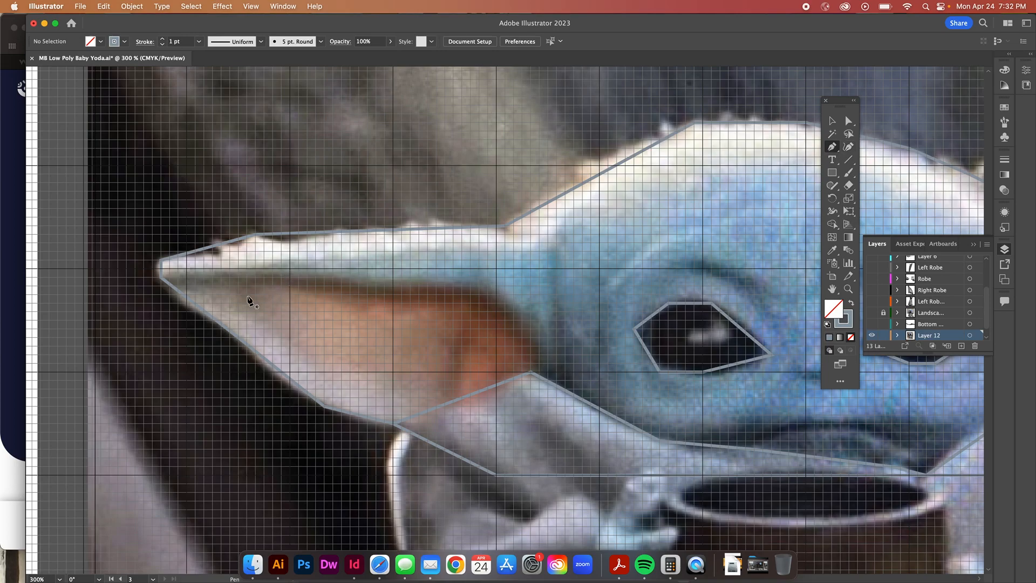
click(162, 279)
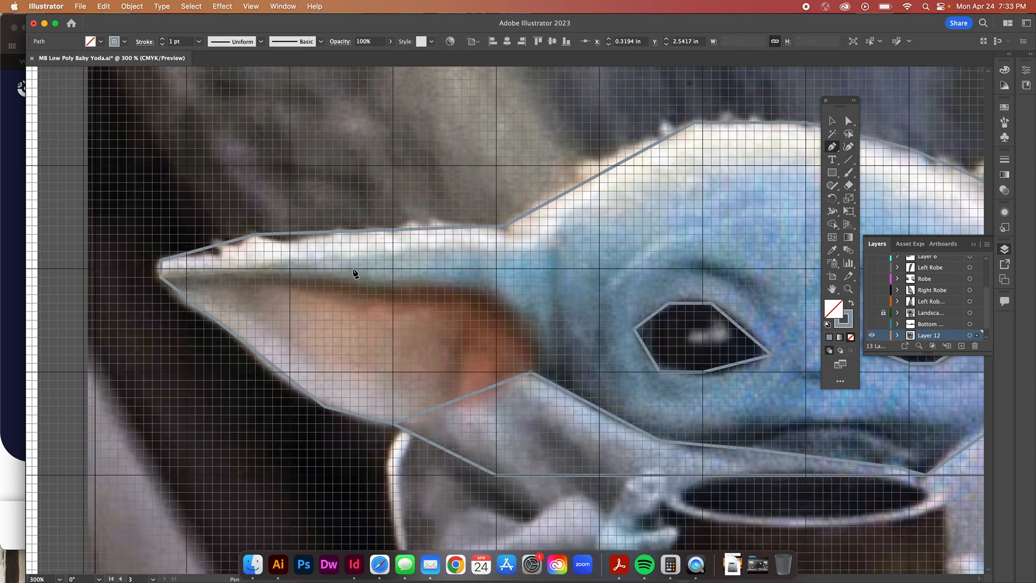
click(289, 268)
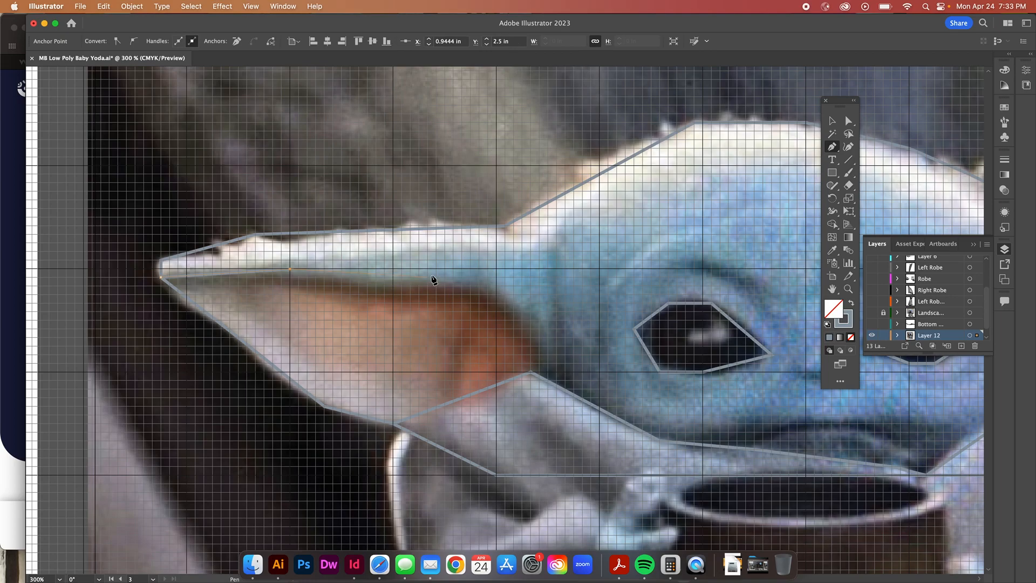
click(496, 286)
click(539, 346)
click(531, 372)
key(super+shift+a)
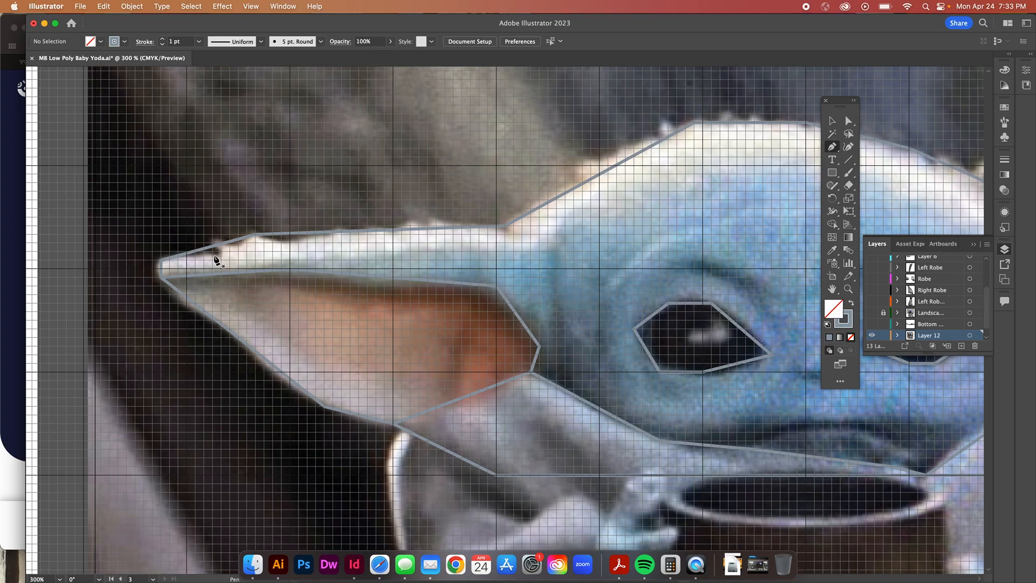
Begin a facet path at the left ear's upper tip, through the fold at X 0.94 in and ear-head junction at X 1.99, Y 2.29 in, to the lower tip
scroll(181, 266, down, 3)
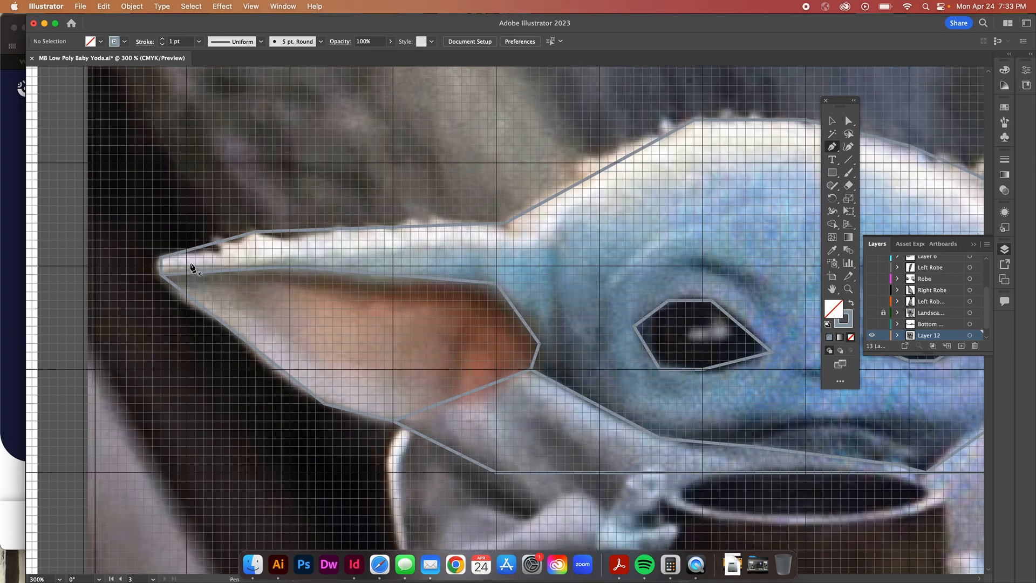
key(super+minus)
key(super+minus)
key(super+minus)
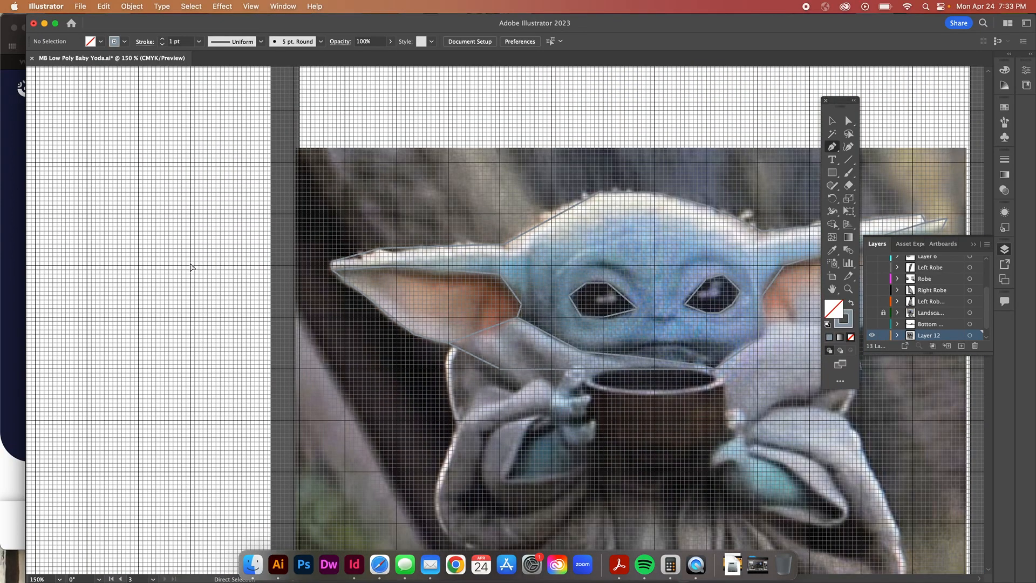
key(super+plus)
key(super+plus)
key(super+plus)
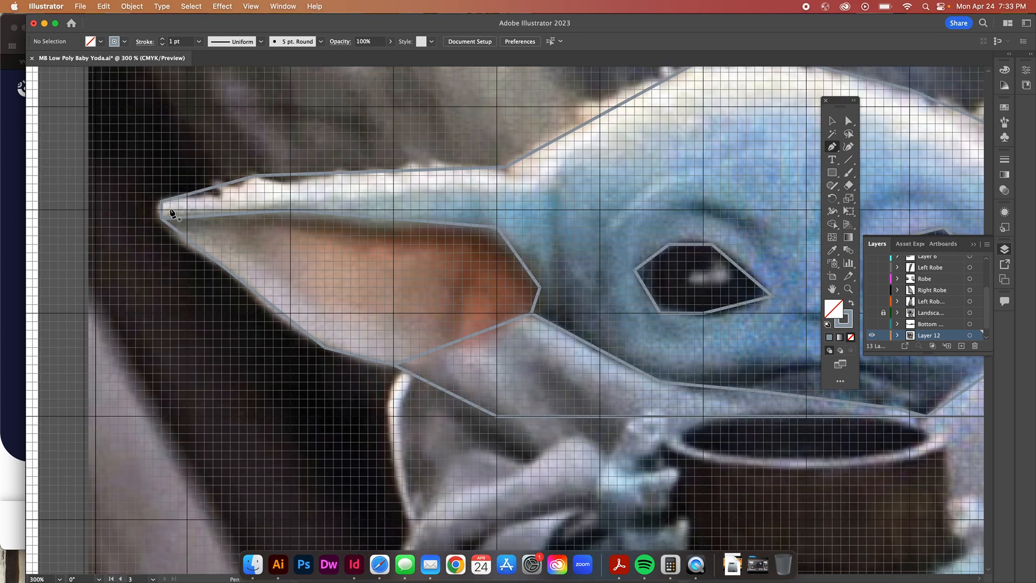
click(161, 204)
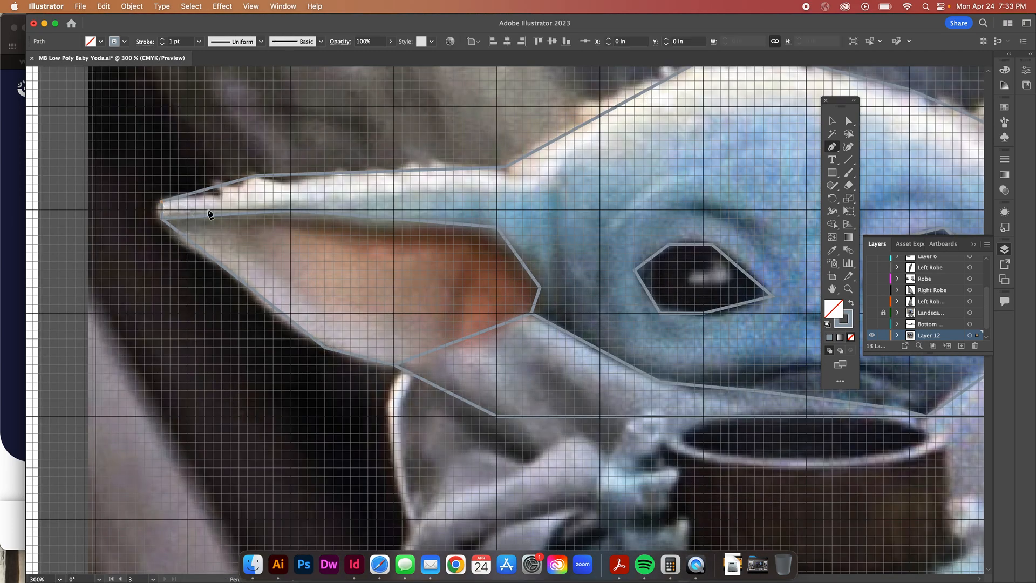
click(290, 210)
click(505, 168)
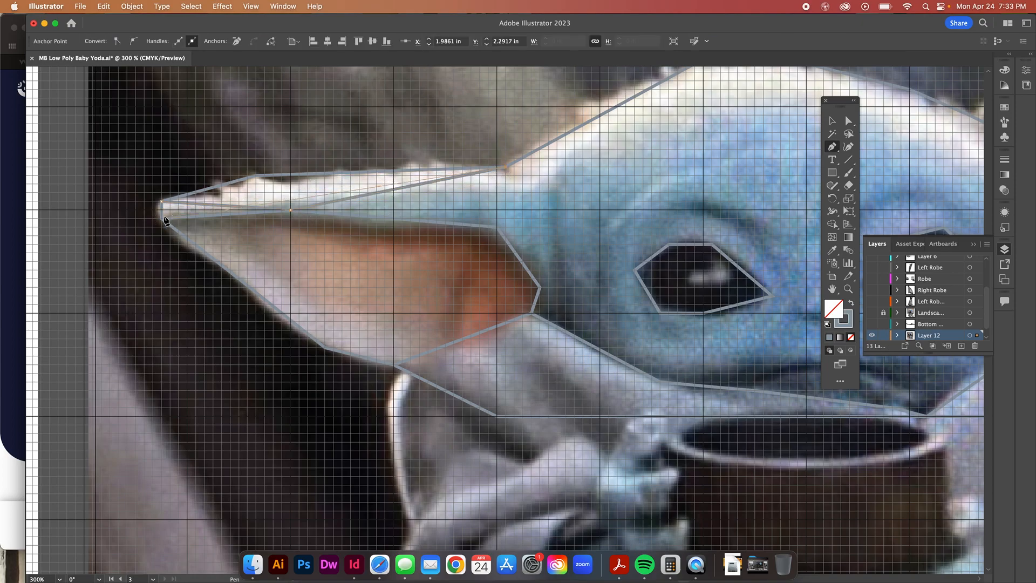
click(162, 219)
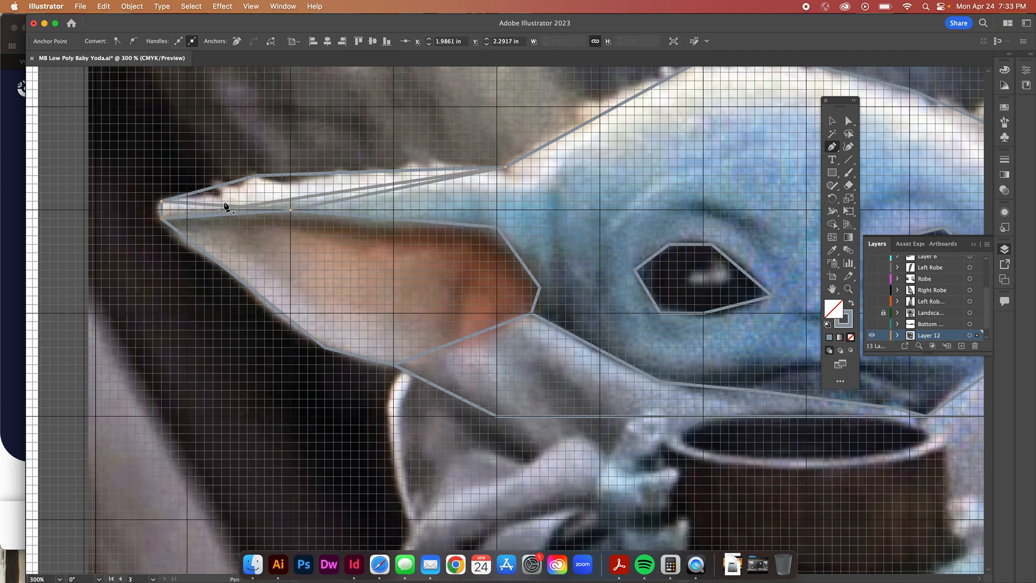
Continue the ear facets to the upper edge at X 0.78, Y 2.33 in, the inner fold's upper corner, and back to the ear-head junction
click(255, 176)
click(496, 228)
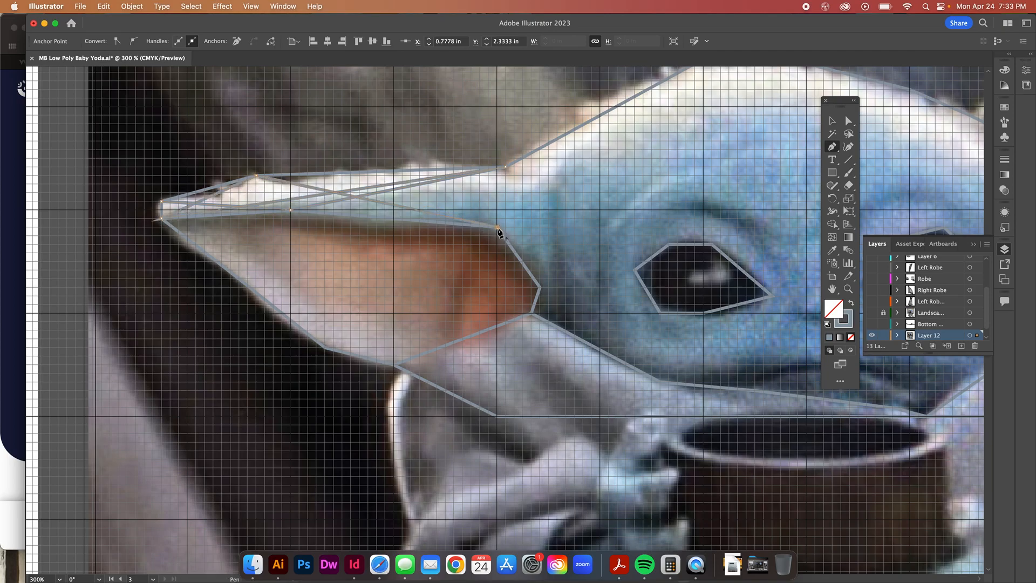
click(507, 168)
key(super+z)
click(507, 168)
Extend the path to the left eye's outer corner, the head's top at X 2.90, Y 1.79 in, and the inner ear fold at X 2.15, Y 2.88 in
scroll(621, 156, down, 1)
click(636, 261)
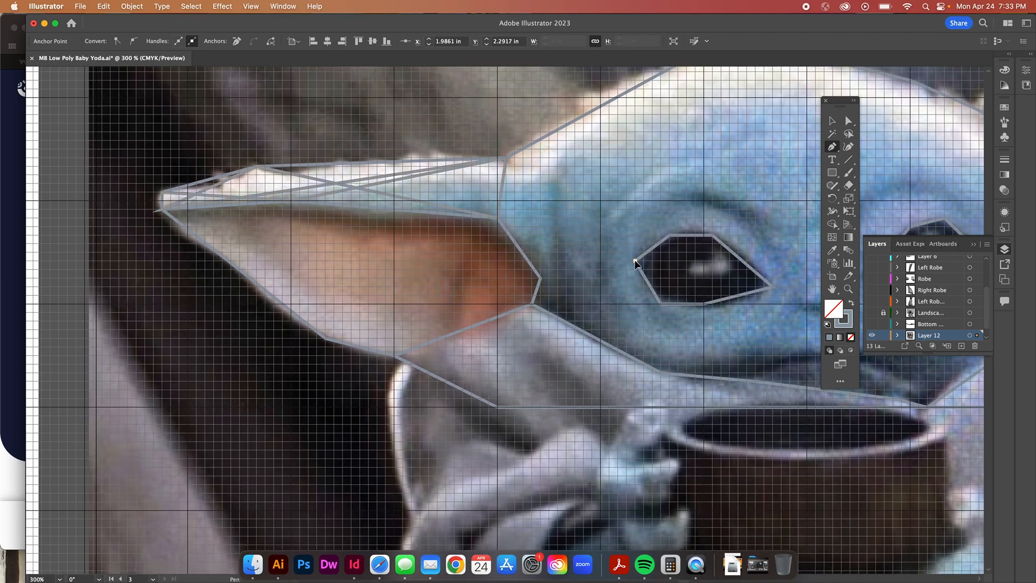
scroll(681, 156, up, 5)
scroll(681, 157, right, 2)
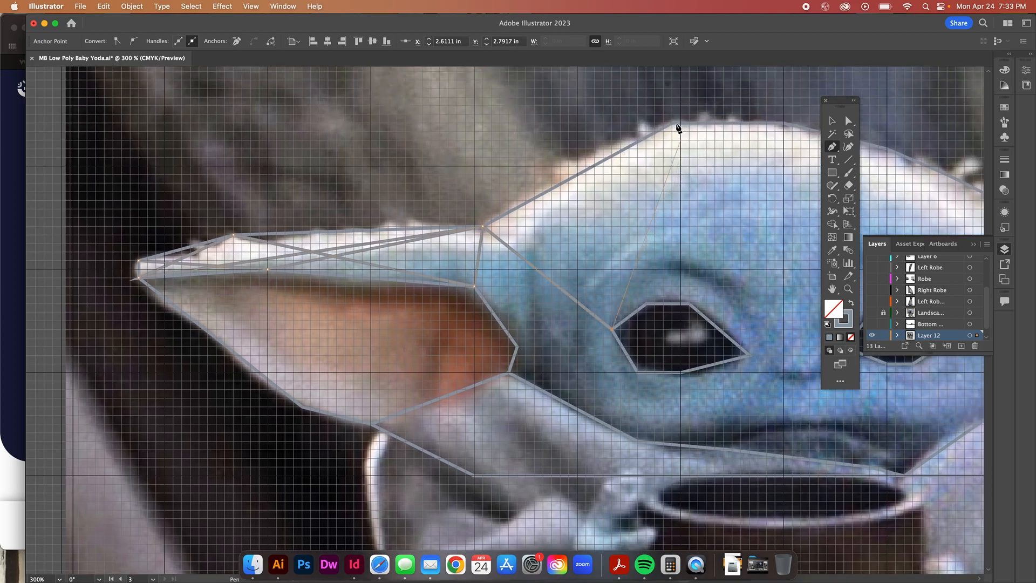
click(673, 125)
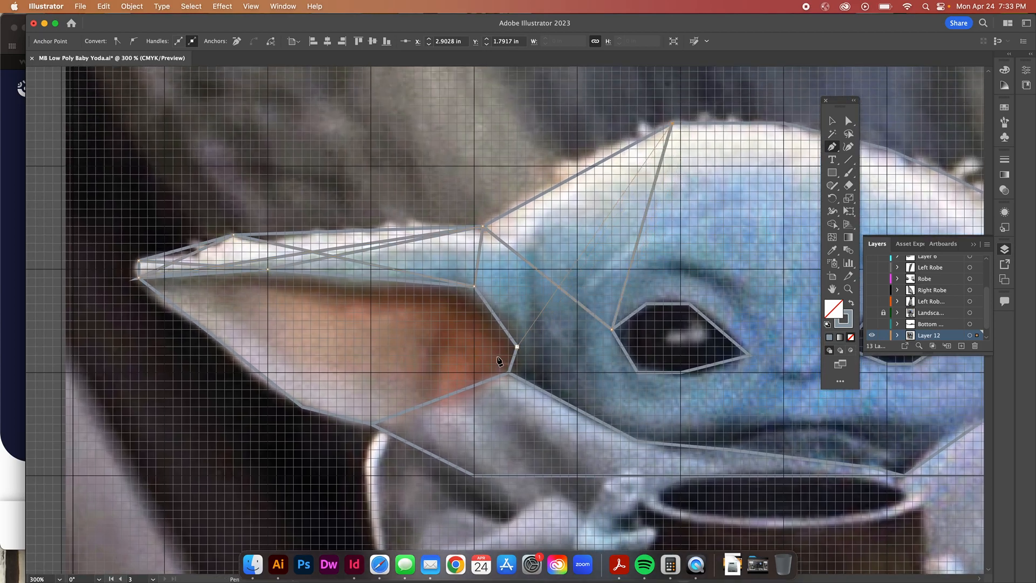
click(517, 346)
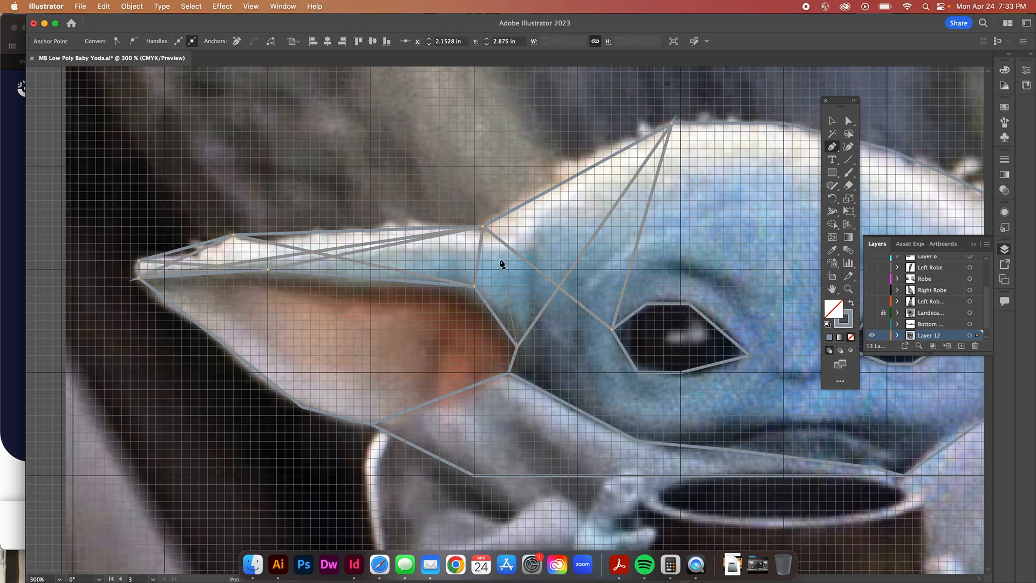
Continue the facets through the ear-head junction, collar bend at X 2.74, Y 3.33 in and eye's lower outer corner to the ear fold's base
click(483, 227)
click(638, 440)
click(637, 372)
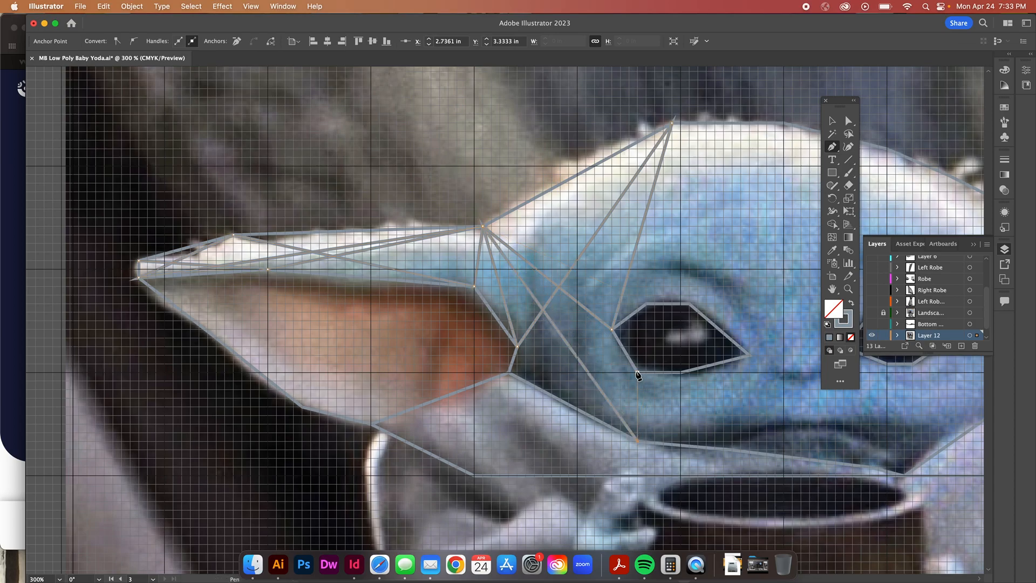
click(508, 372)
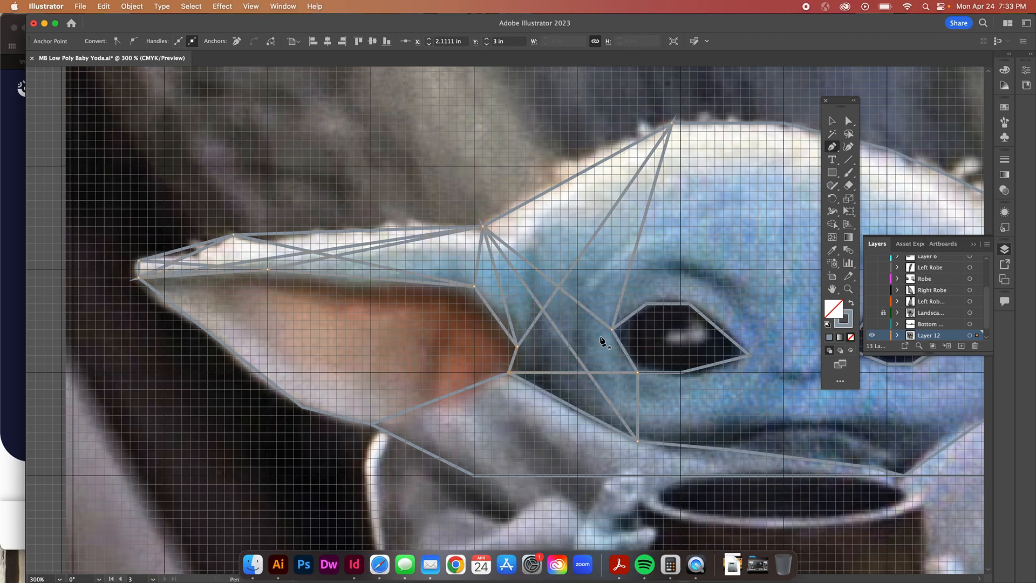
Draw two separate lines to the left eye's outer corner, from the ear fold's points at X 2.11, Y 3 in and X 2.15, Y 2.88 in
click(509, 372)
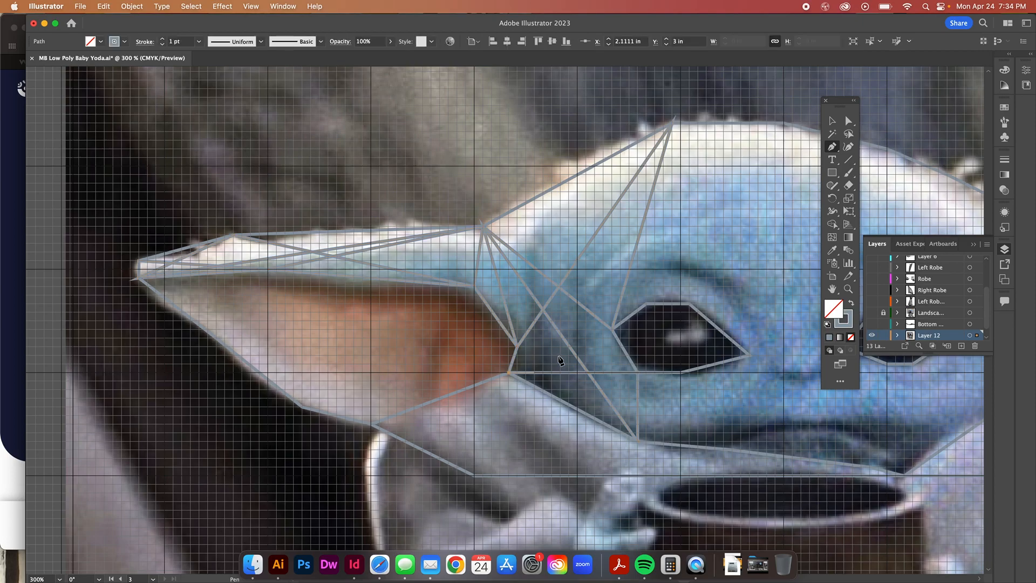
click(612, 331)
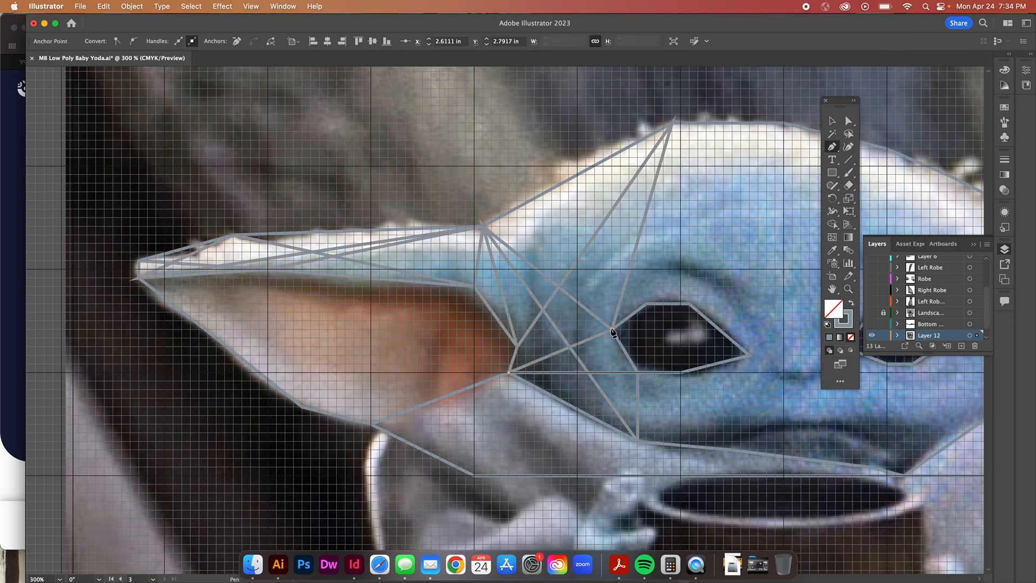
key(super+shift+a)
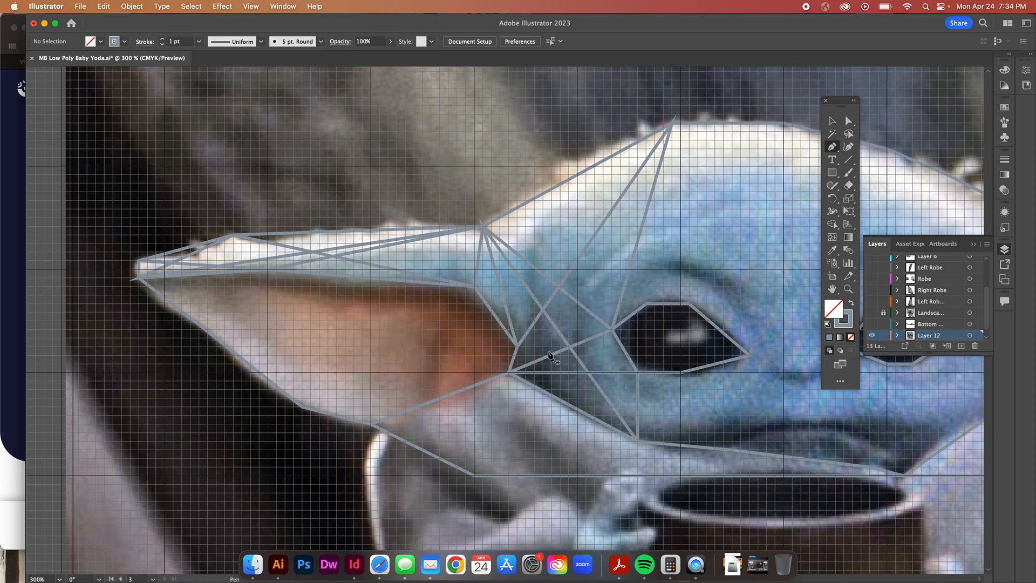
click(517, 346)
click(612, 330)
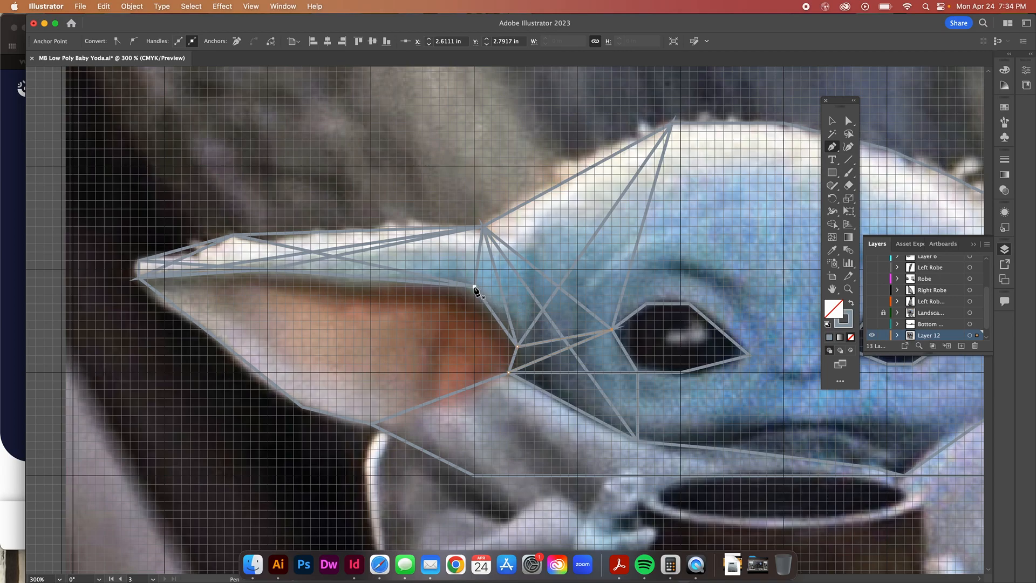
Connect the ear fold's upper corner at X 1.94, Y 2.58 in through the eye's outer corner to the head's top at X 3.44, Y 1.79 in, and deselect
click(475, 287)
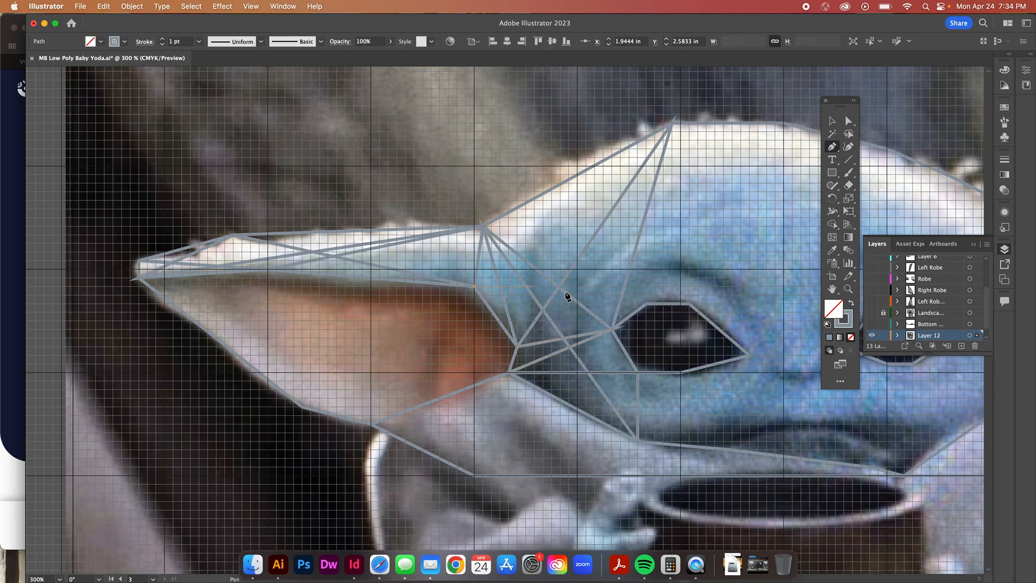
click(616, 334)
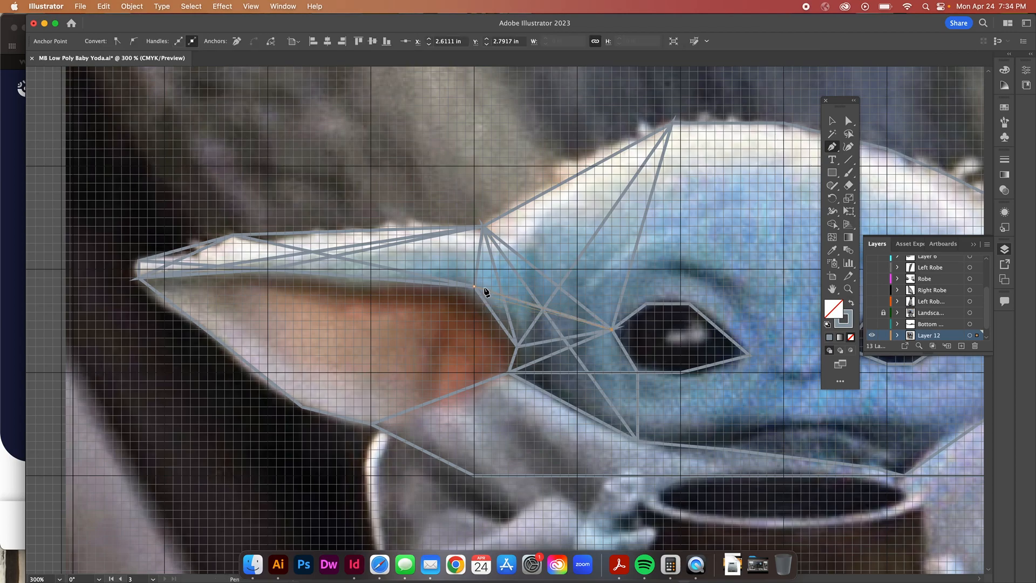
click(785, 124)
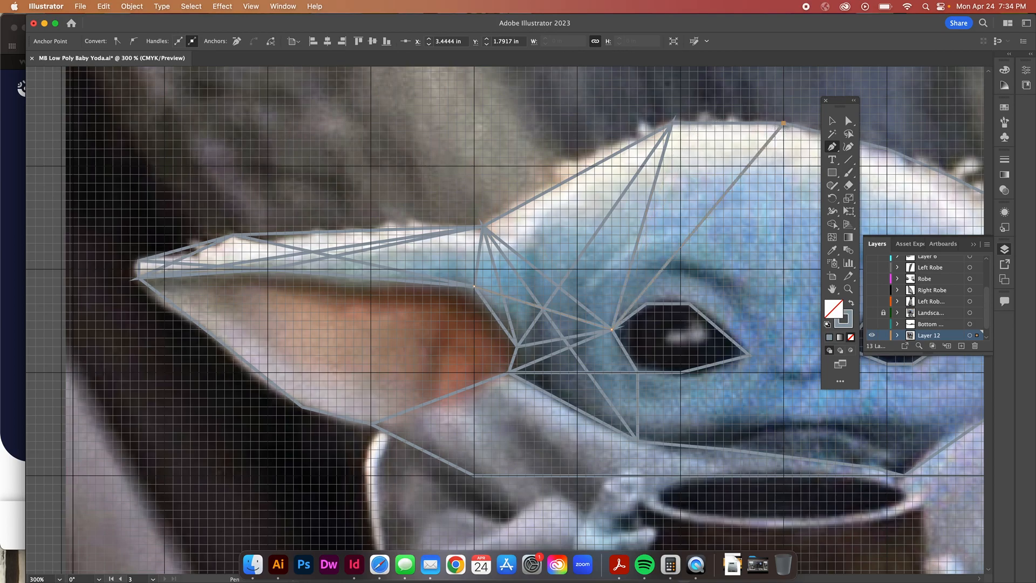
super+click(774, 154)
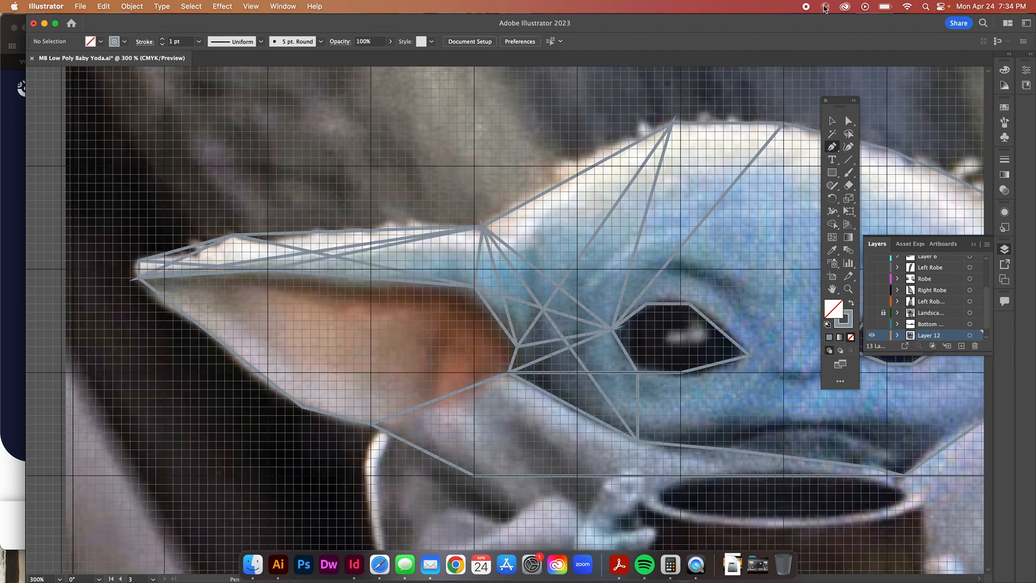